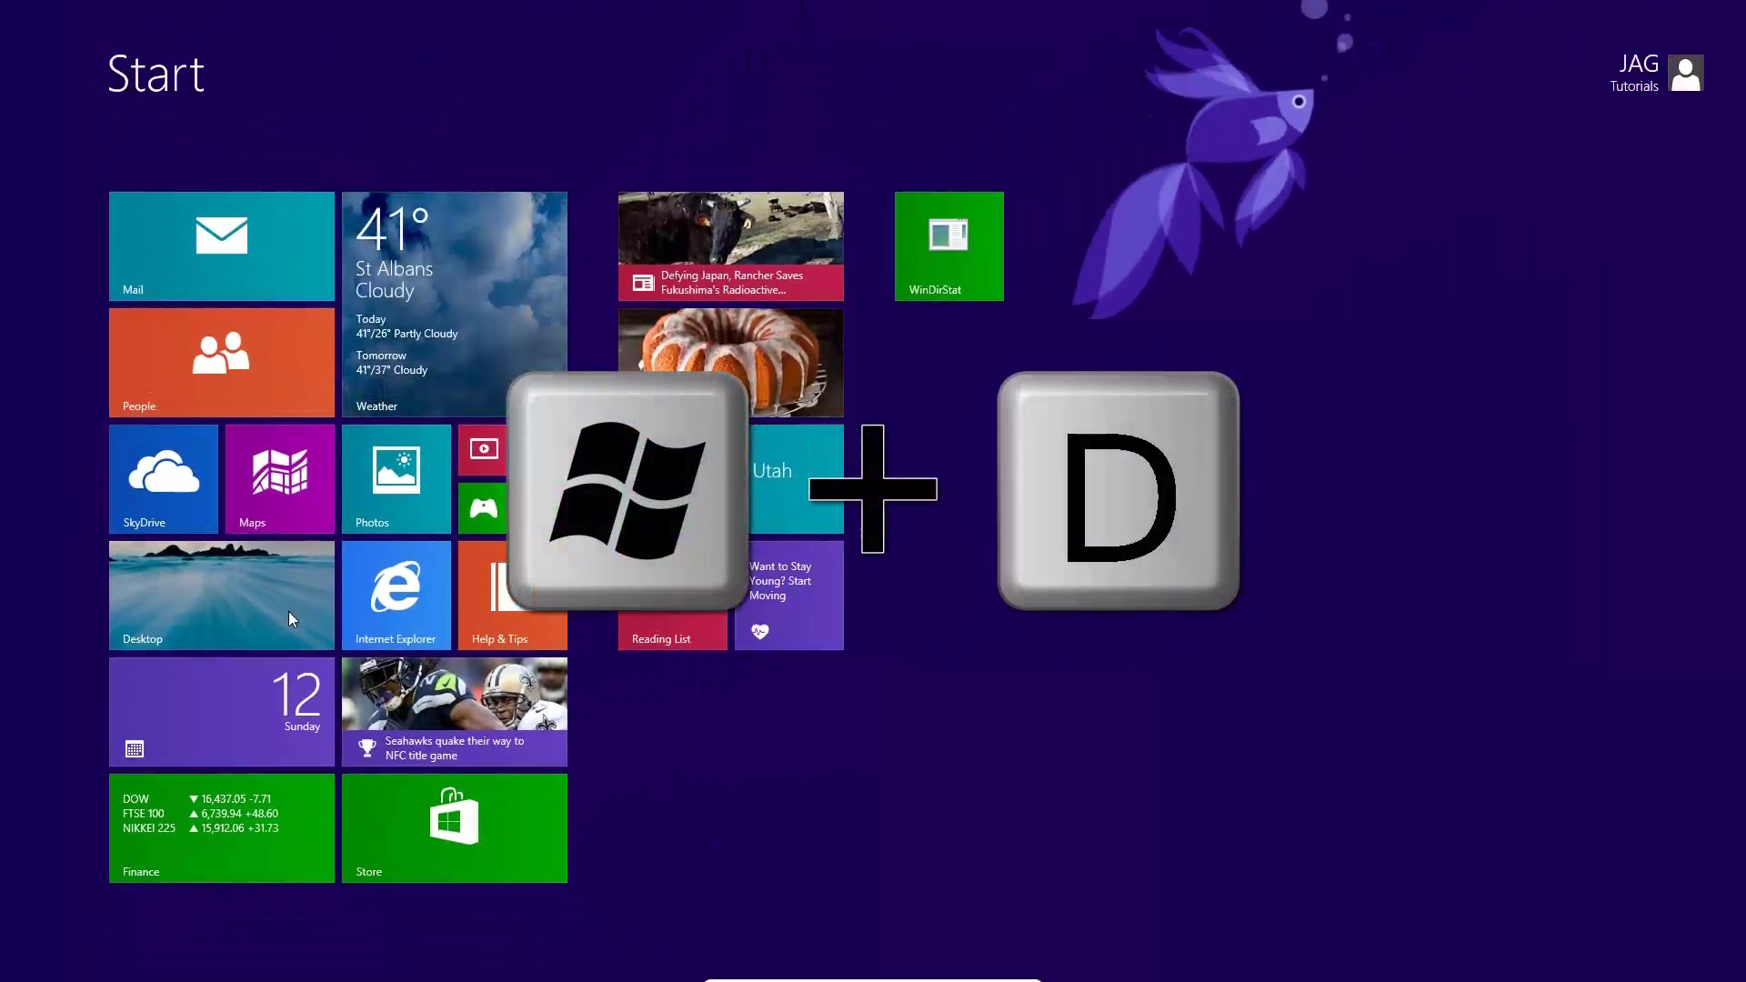
Switch between the Start screen and the desktop twice, ending back on Start.
key(super+d)
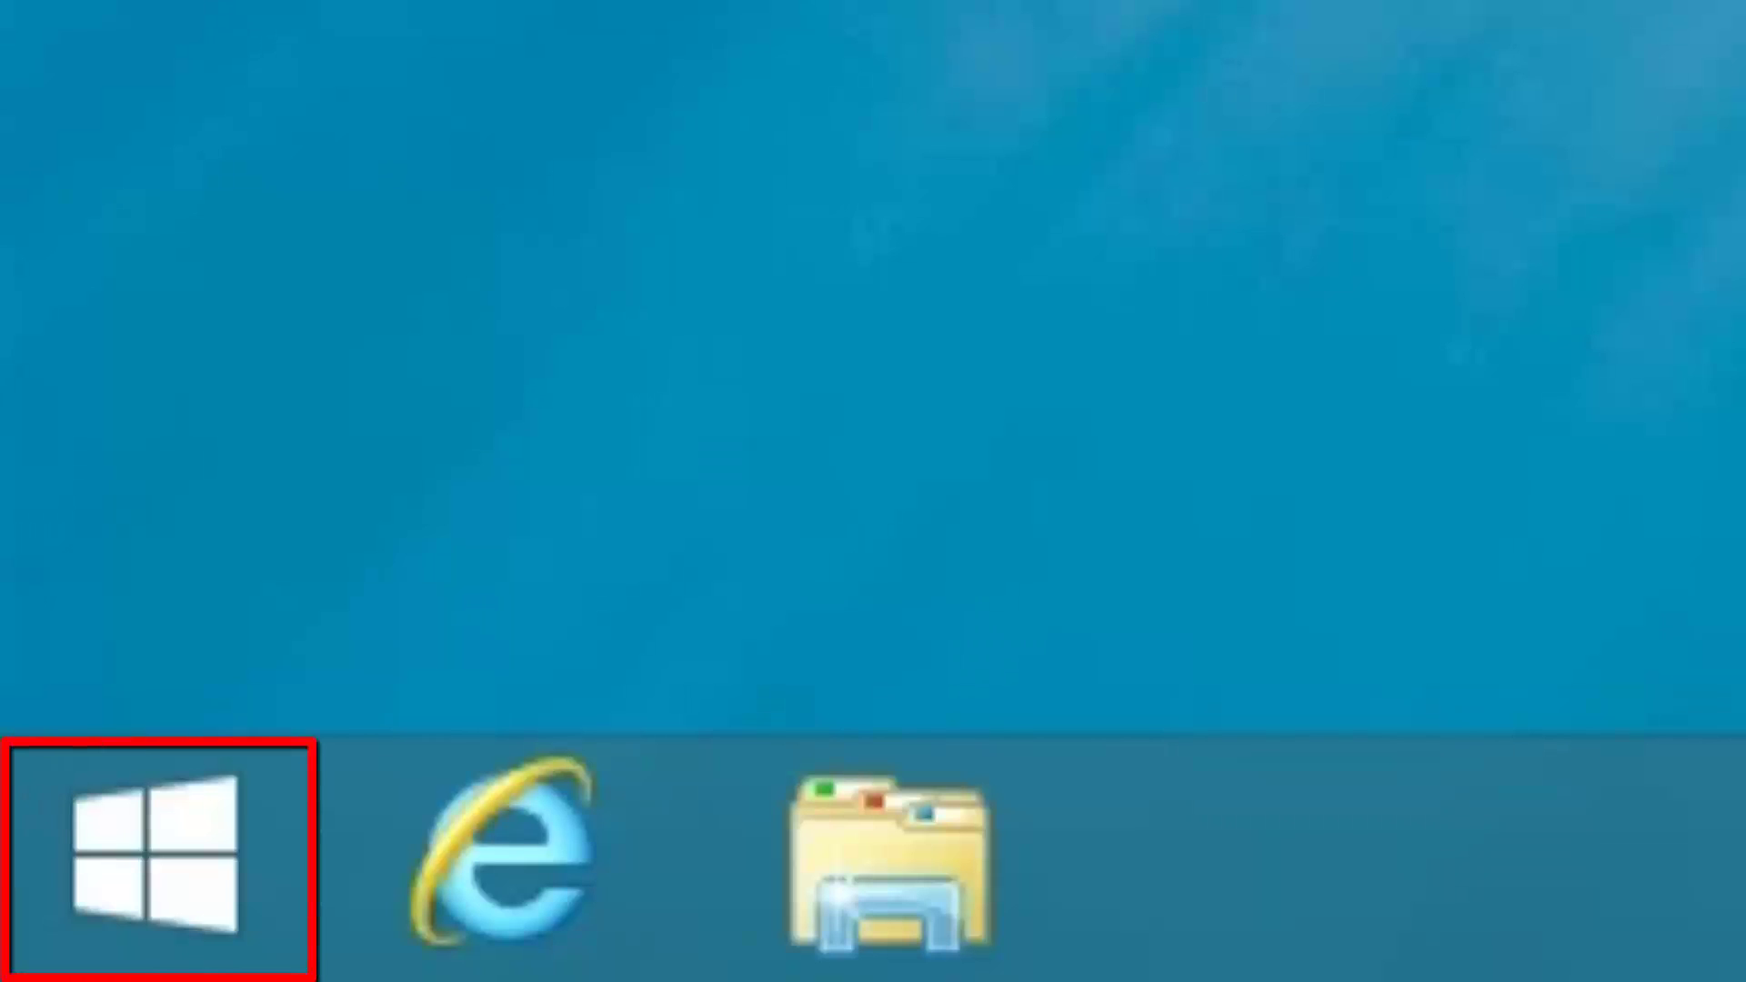
click(196, 859)
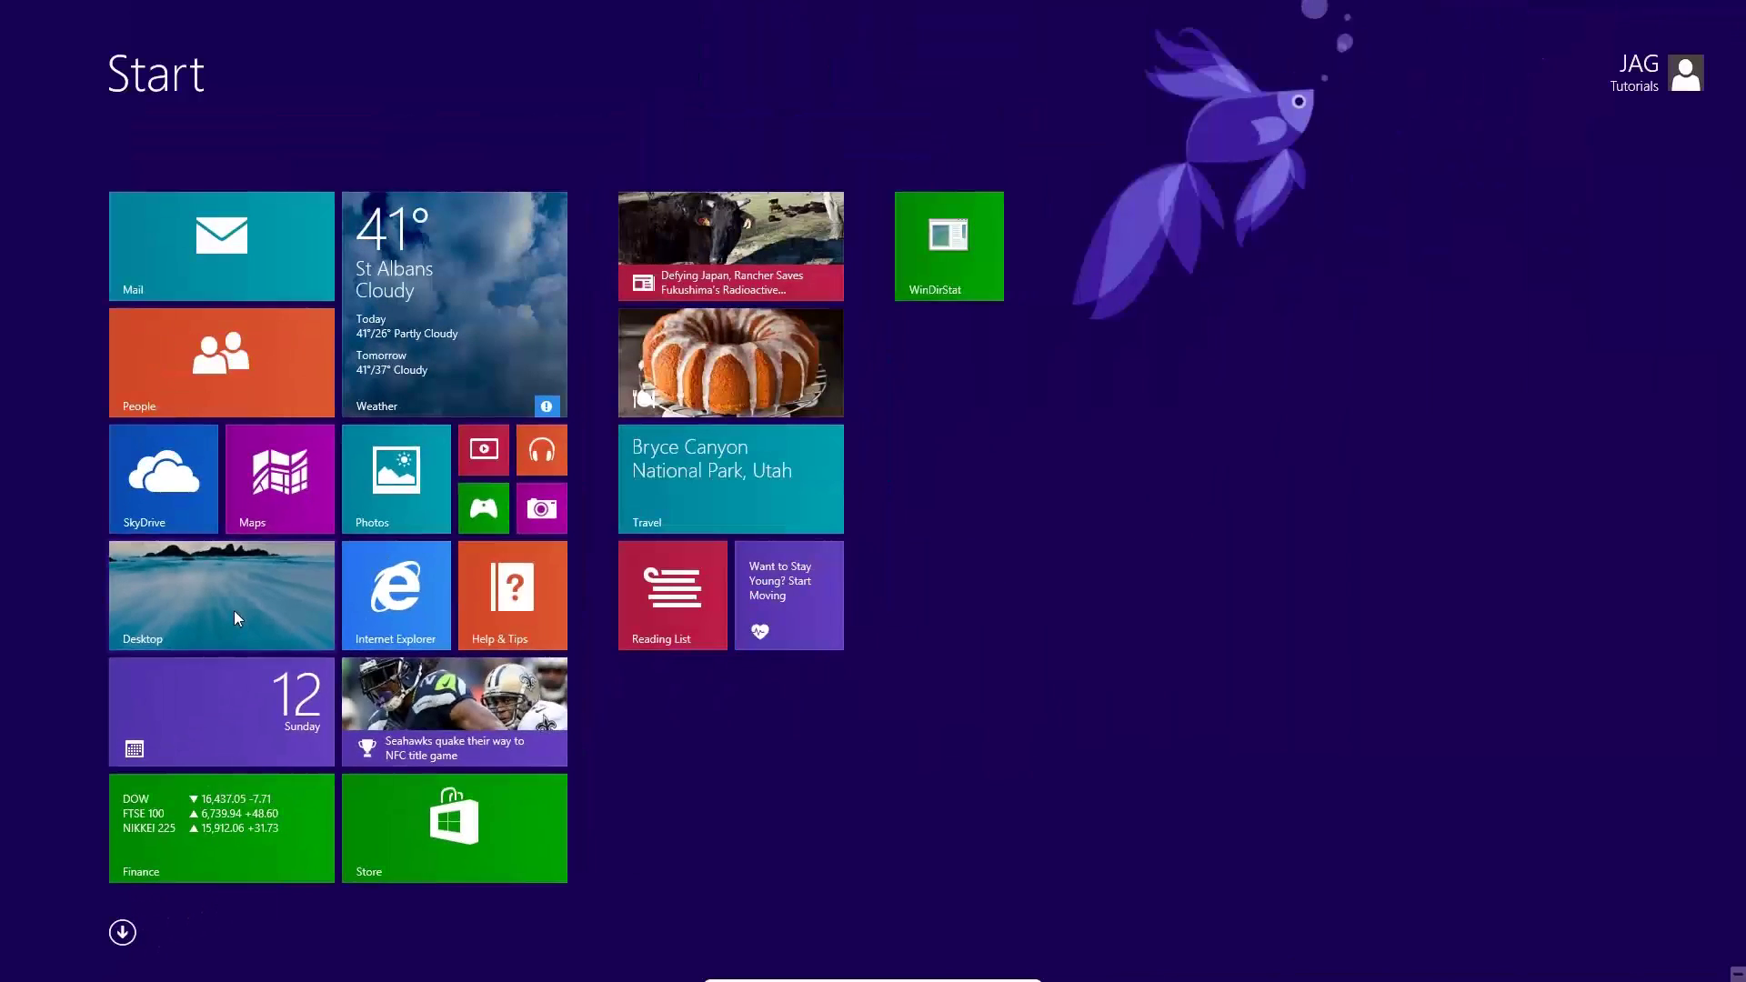
click(234, 618)
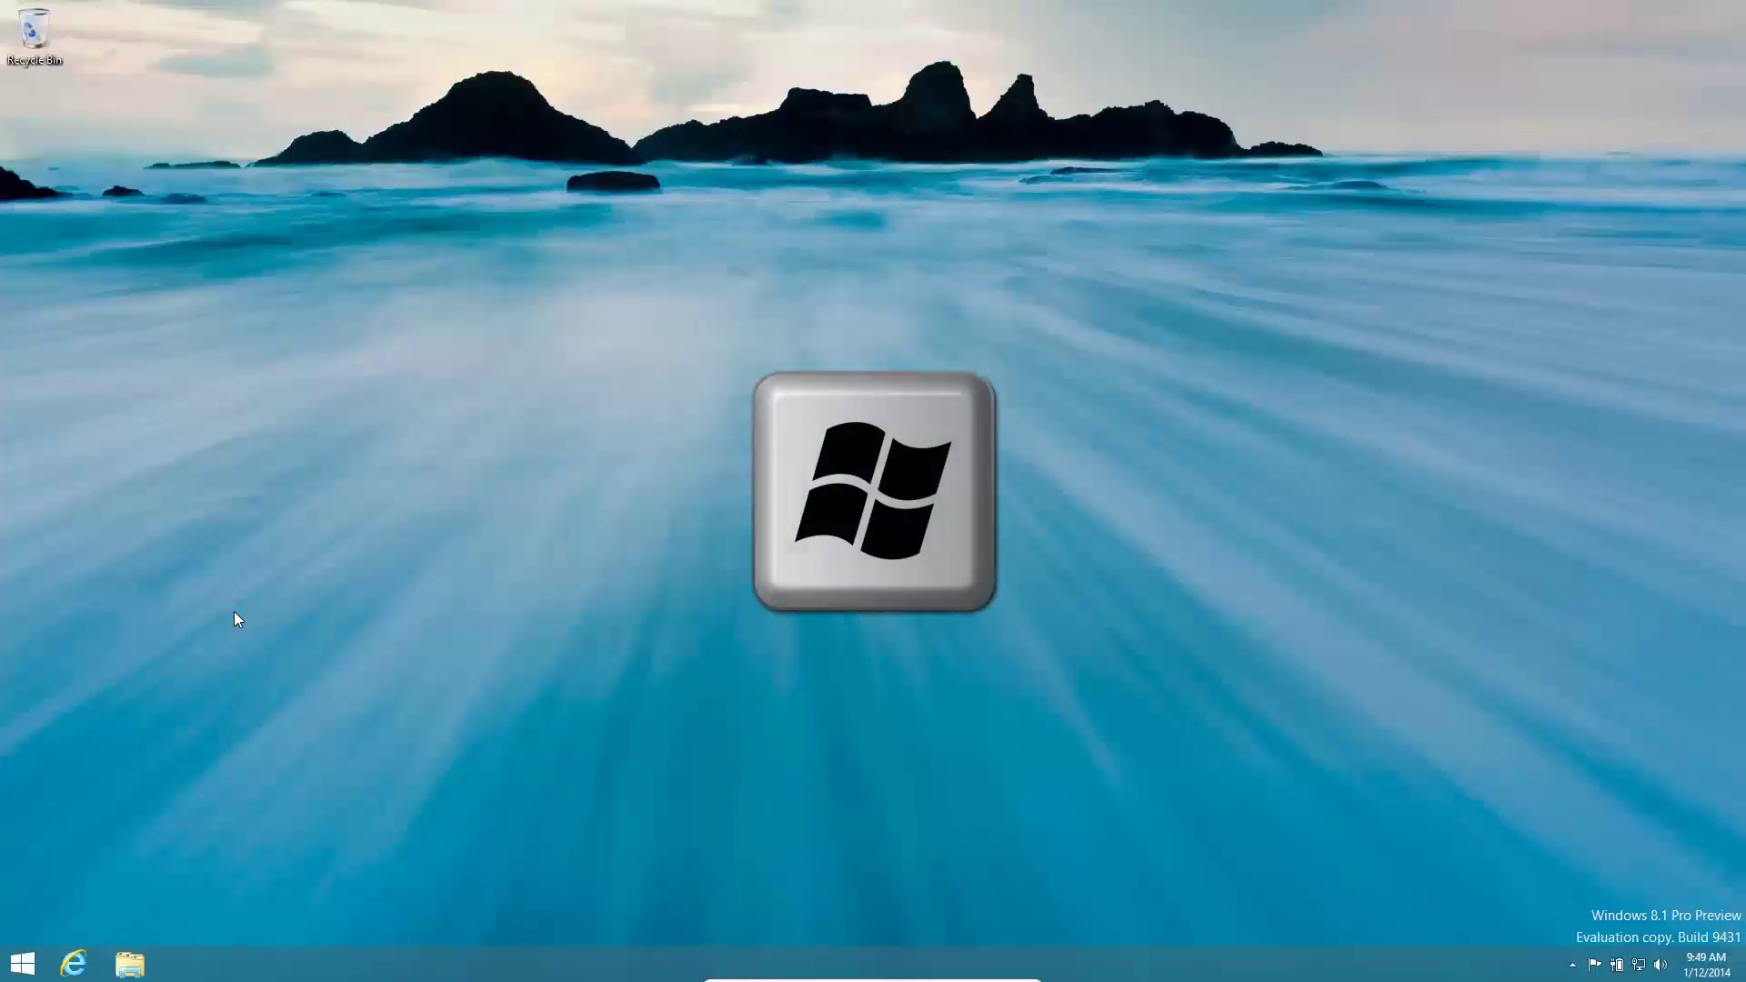
key(super)
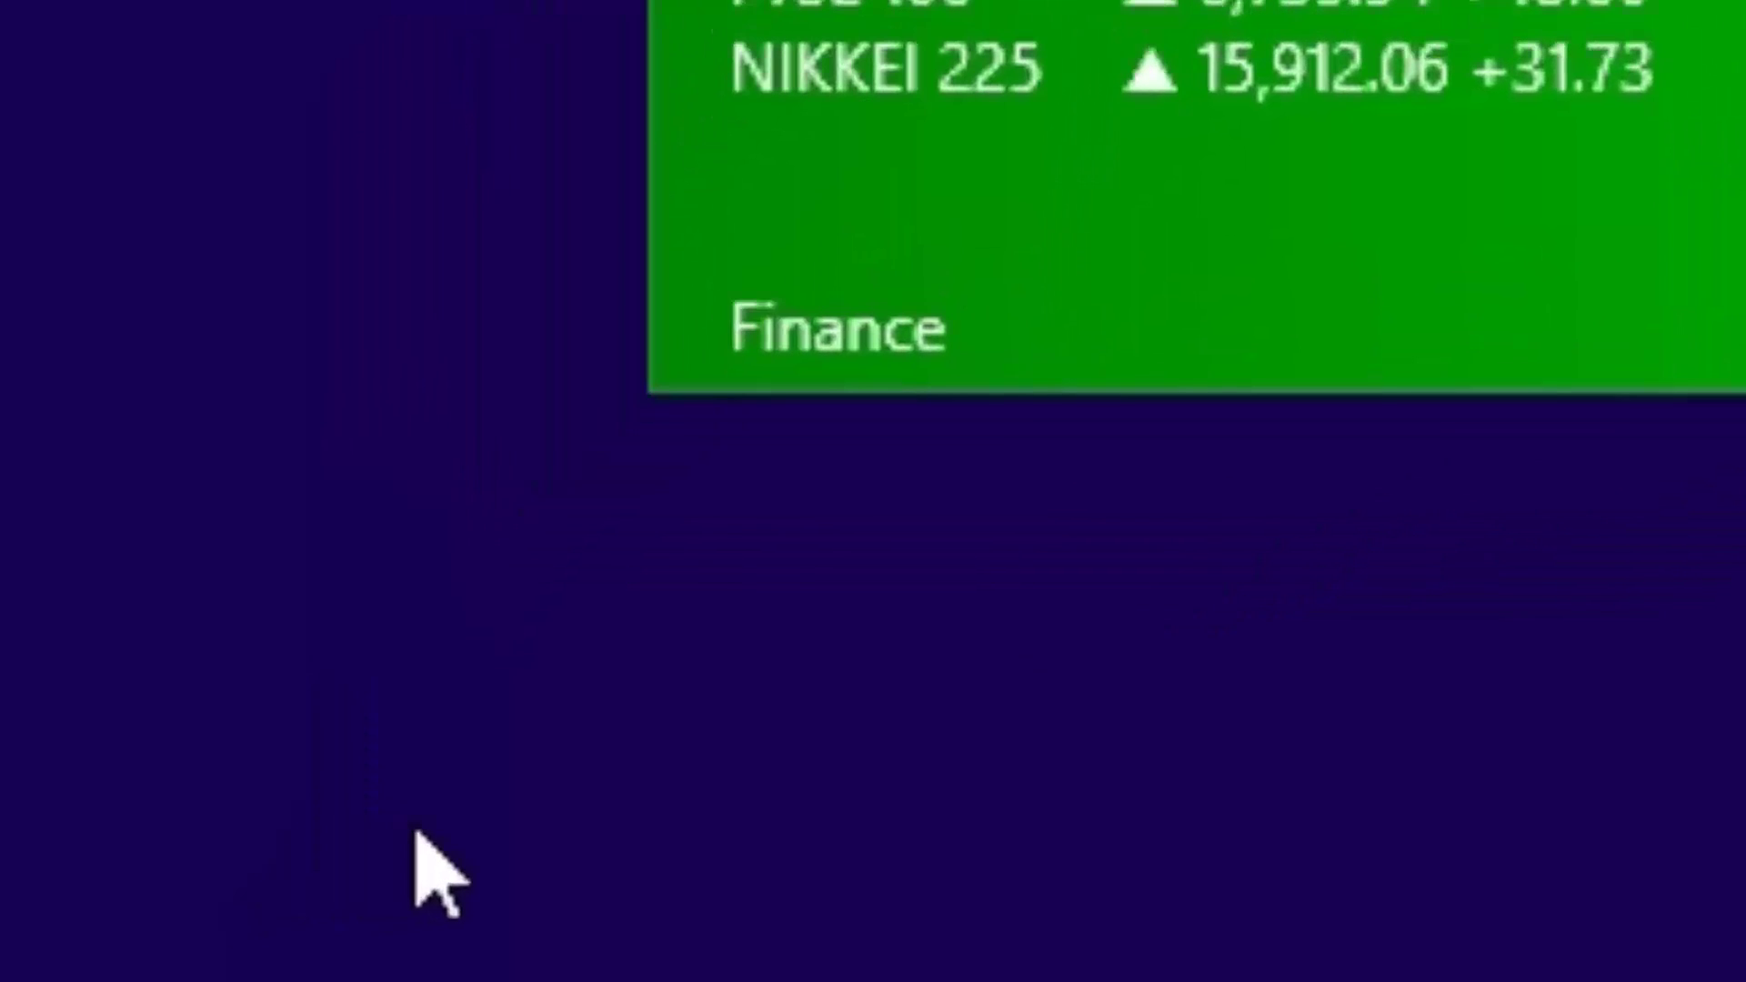
Switch to the running Maps app showing New England from the left-edge app switcher.
mouse_move(18, 974)
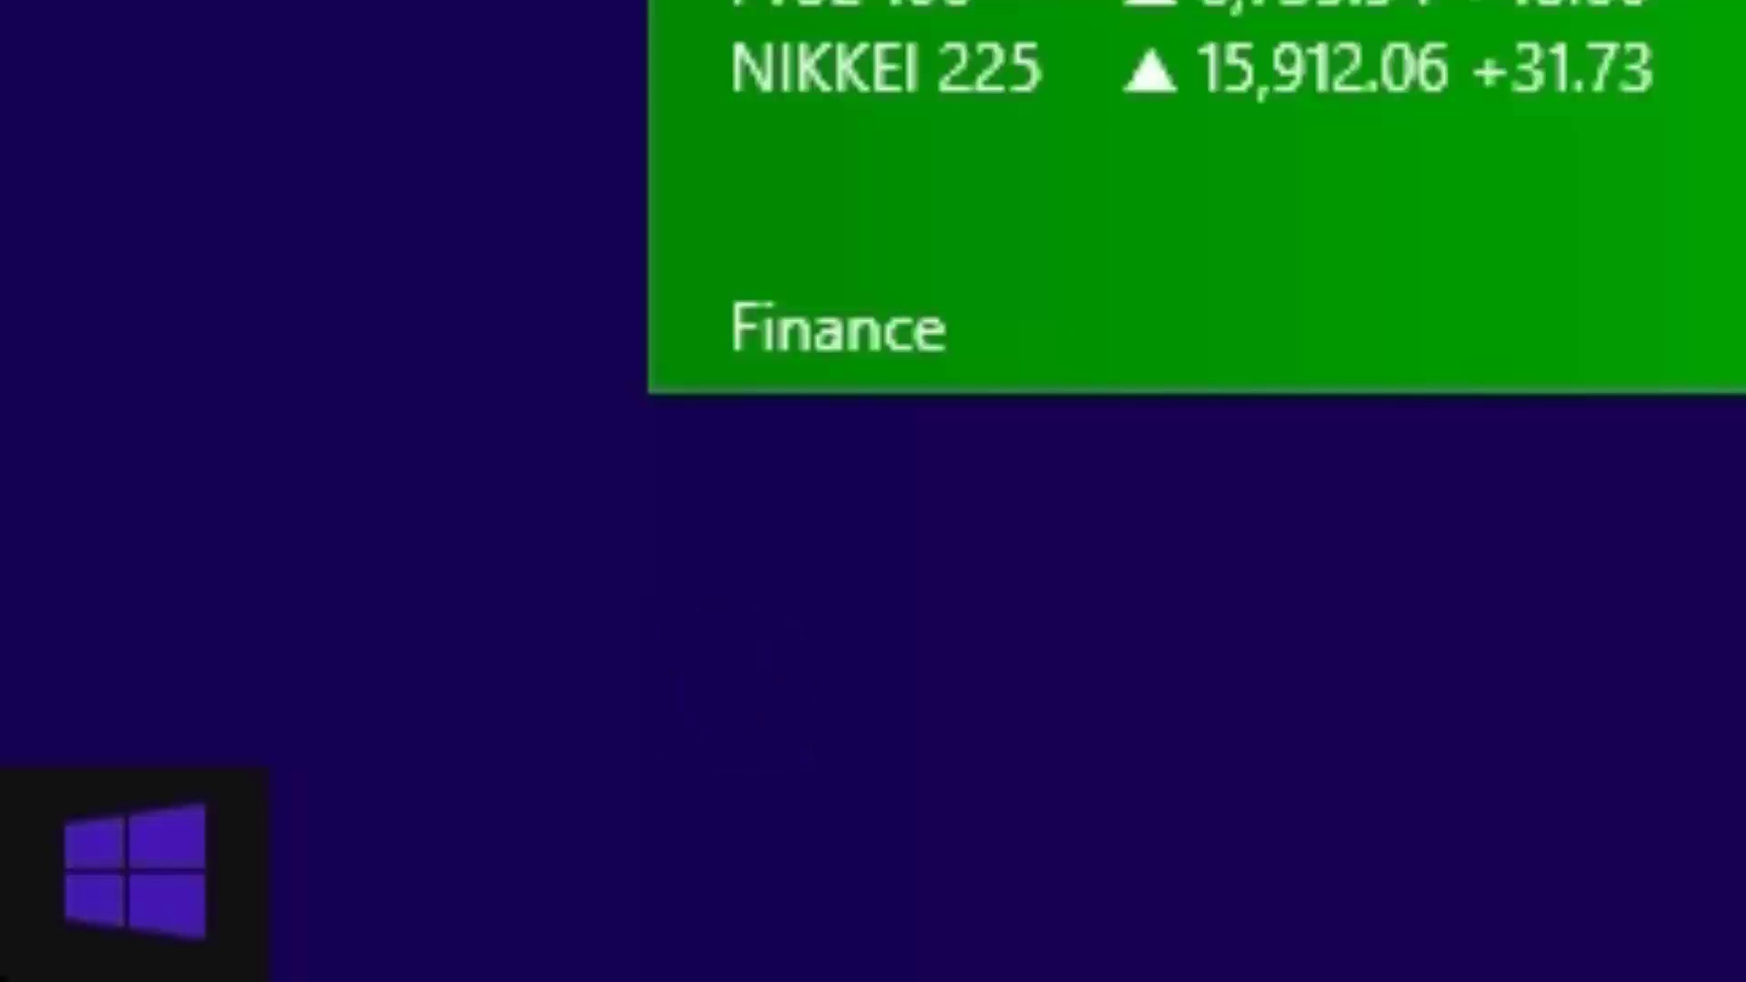
mouse_move(31, 327)
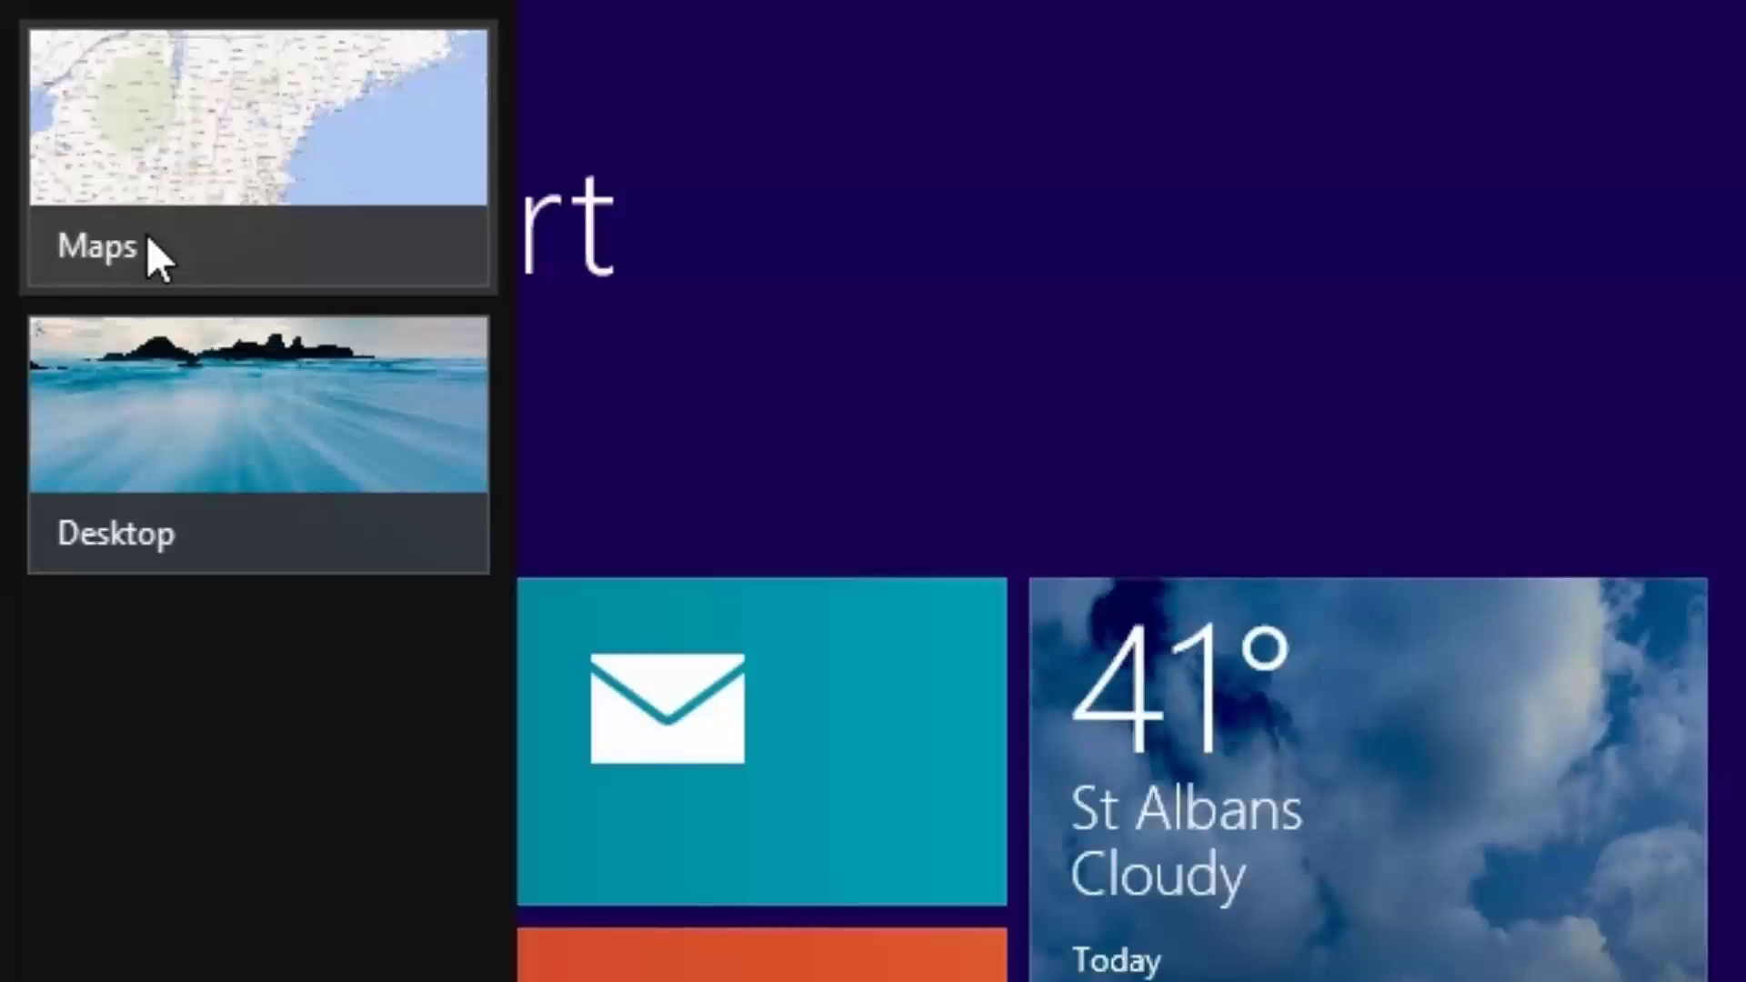
click(258, 155)
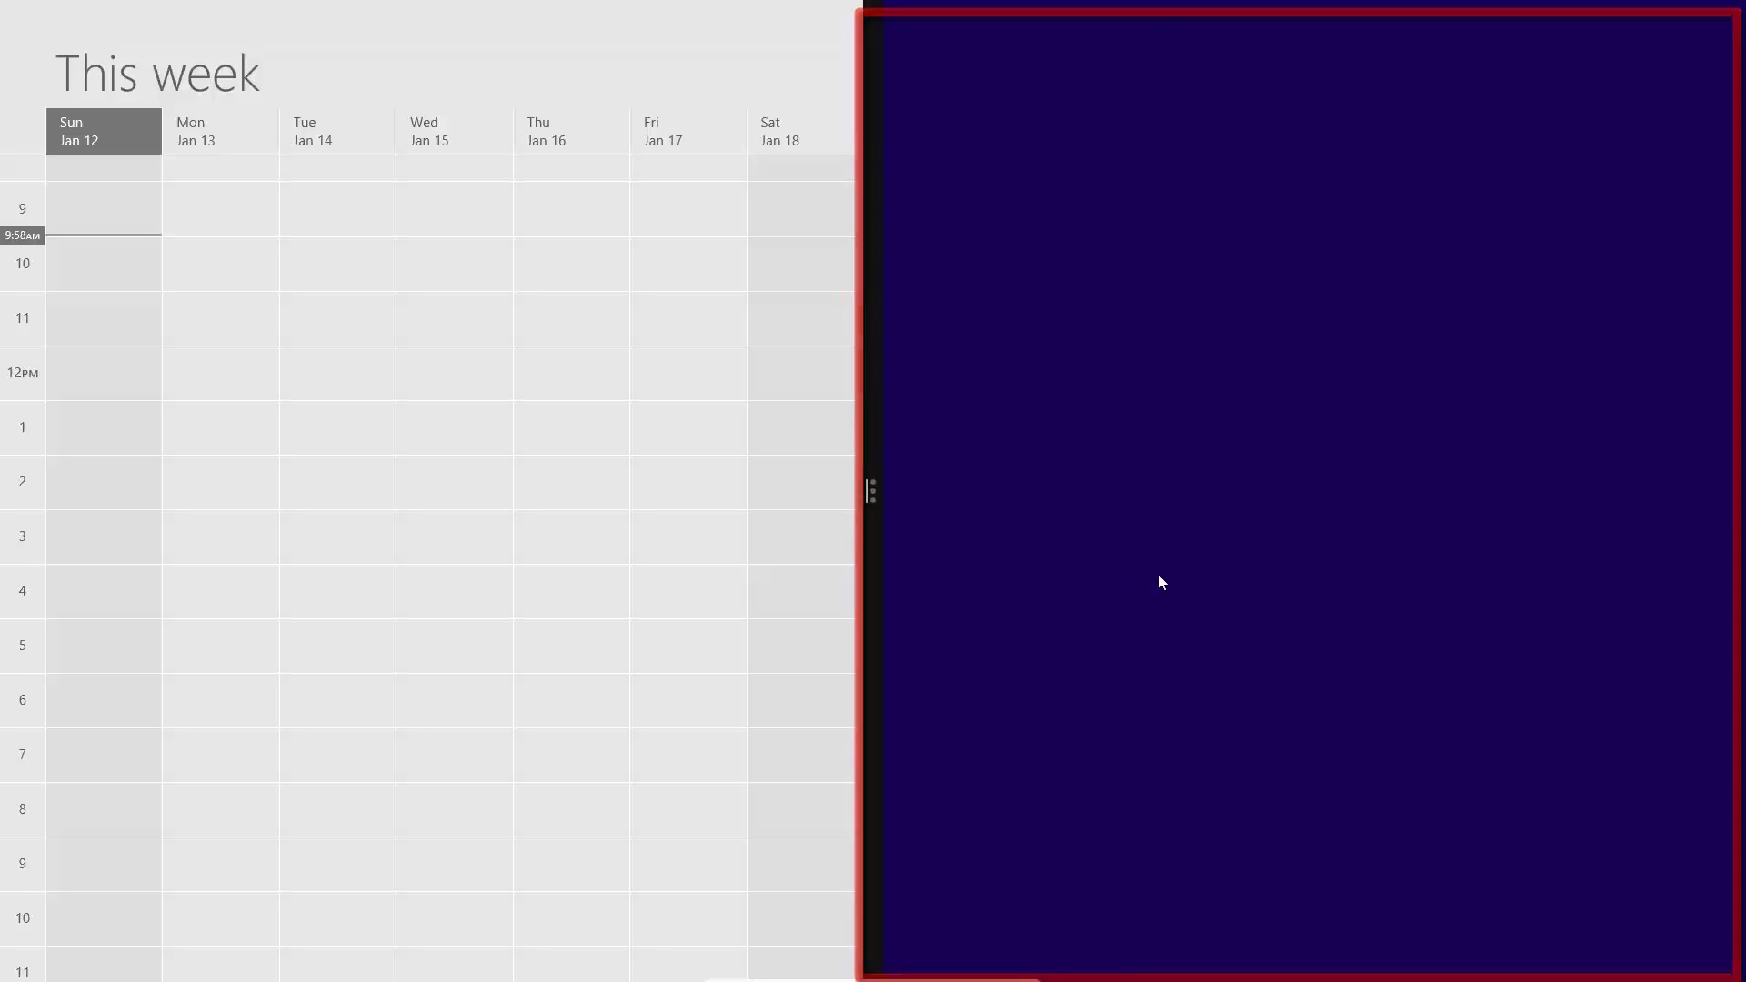
Bring up the Start screen to pick an app for the empty half beside Calendar.
key(super)
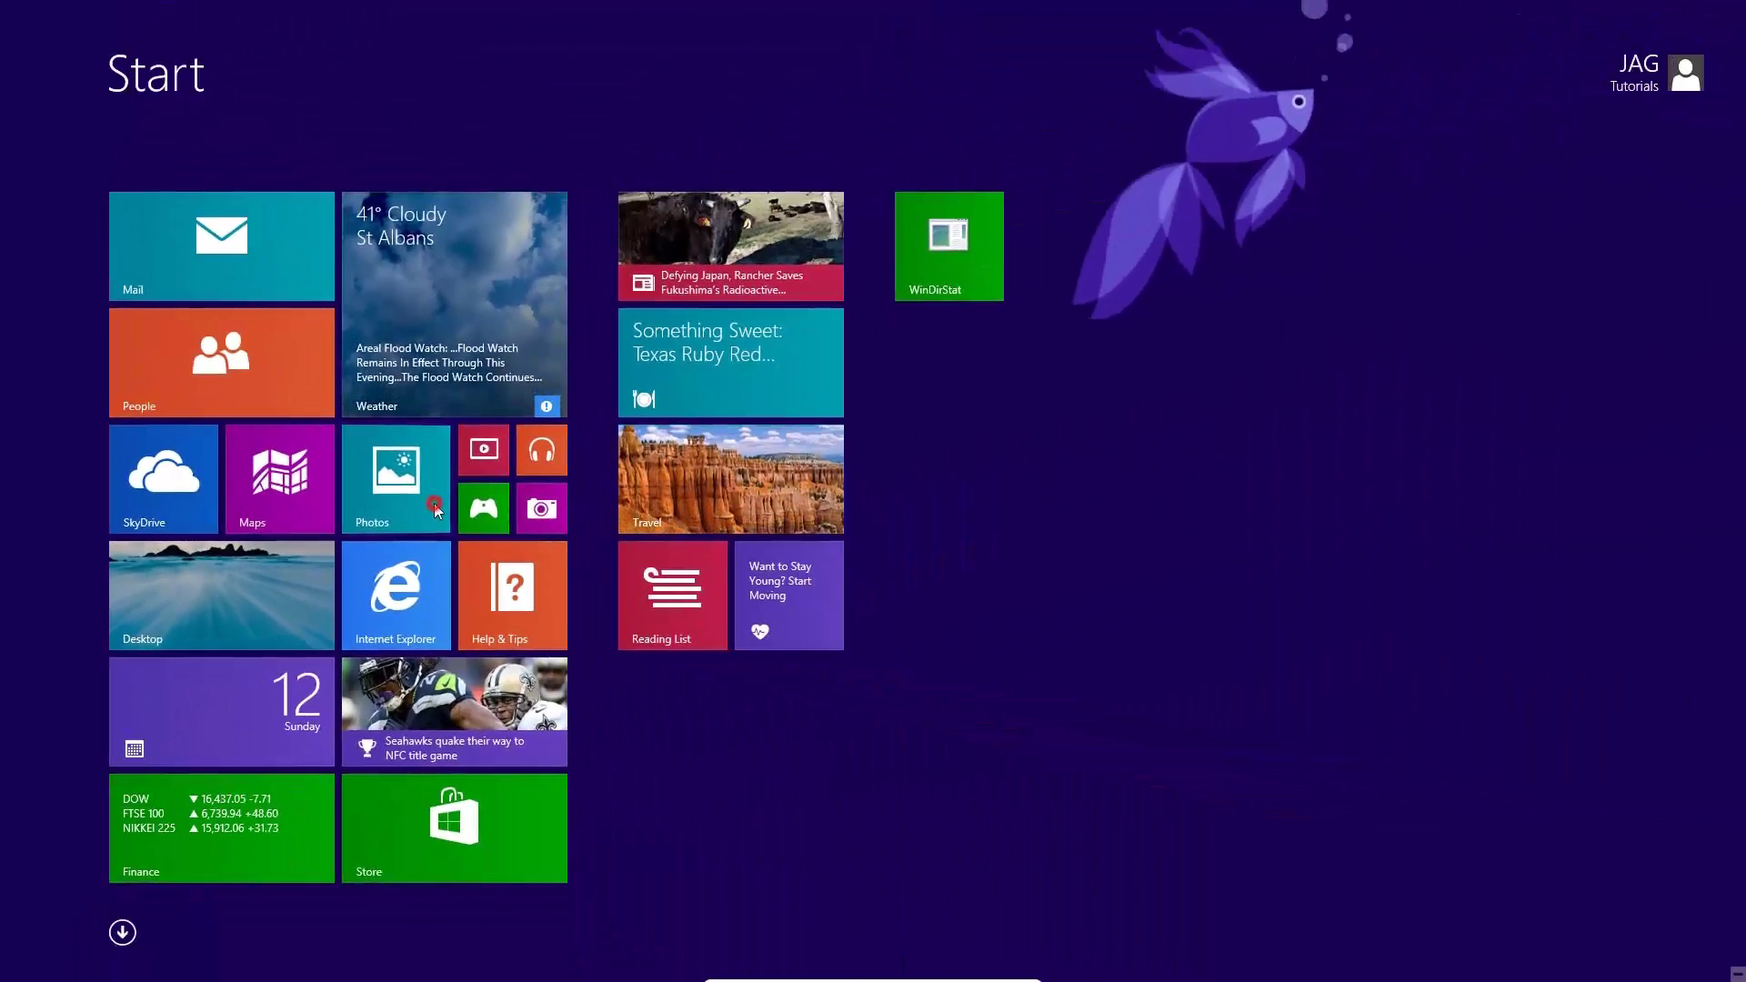
Open Photos beside the snapped Calendar, widen Calendar, then restore an even split.
click(832, 464)
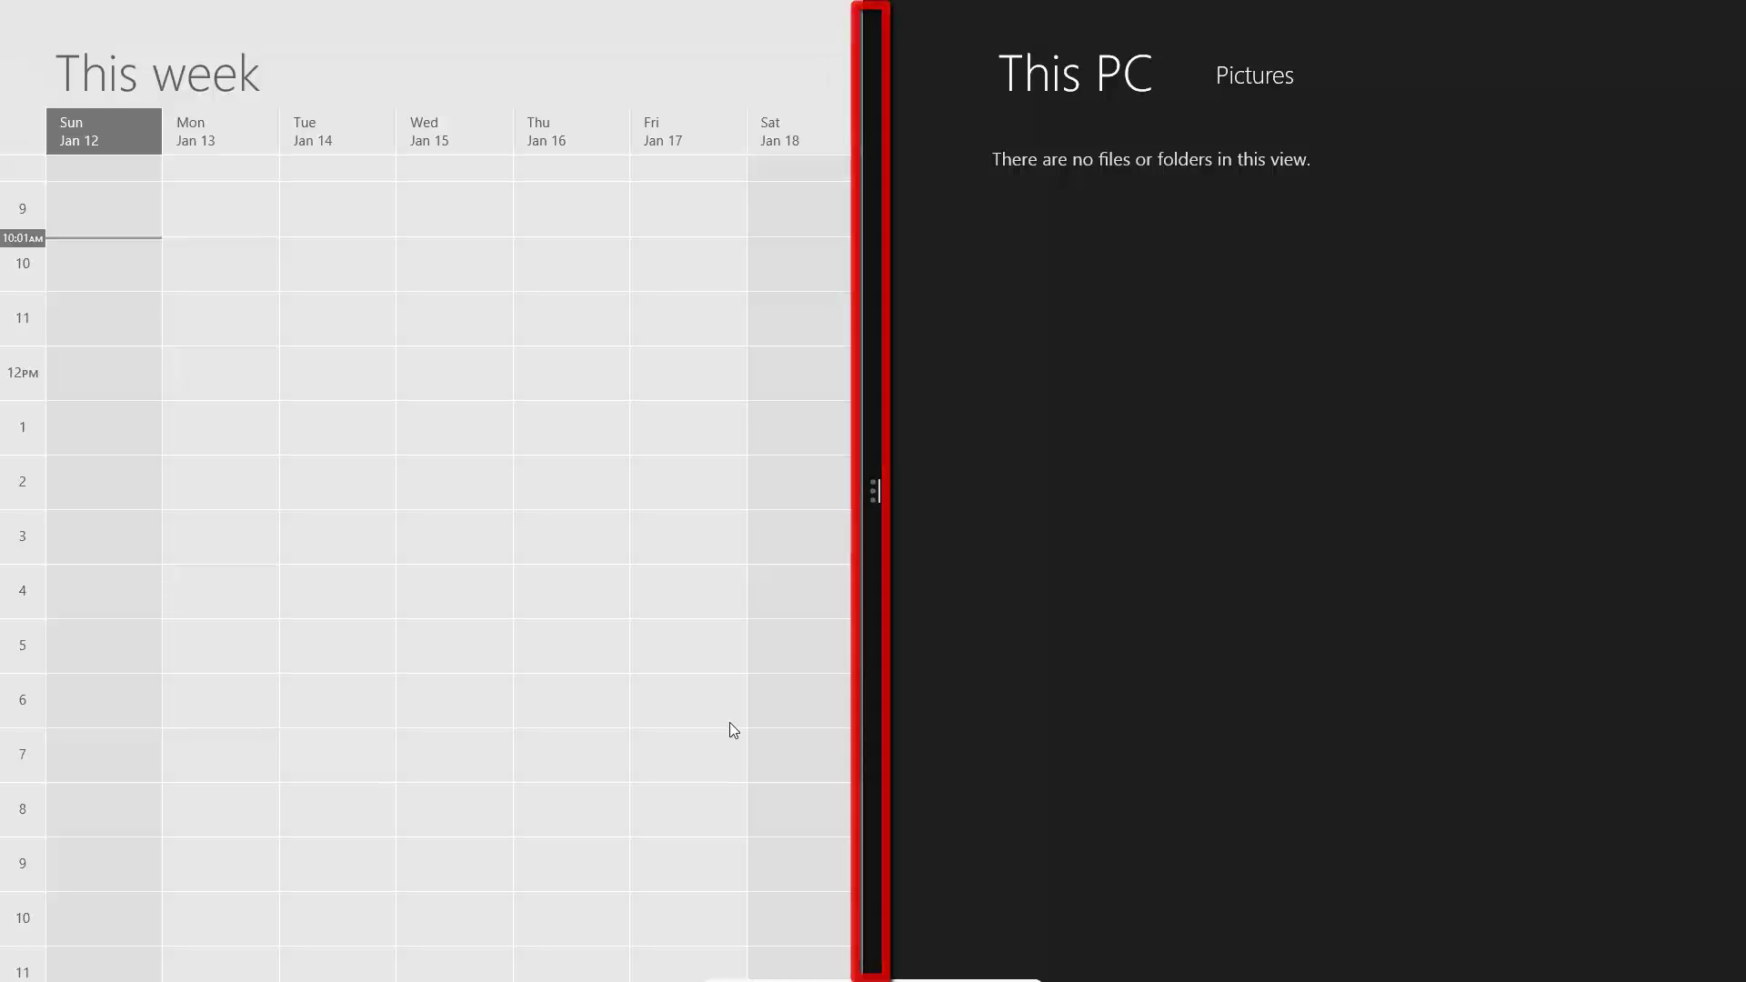
drag(879, 542, 1157, 612)
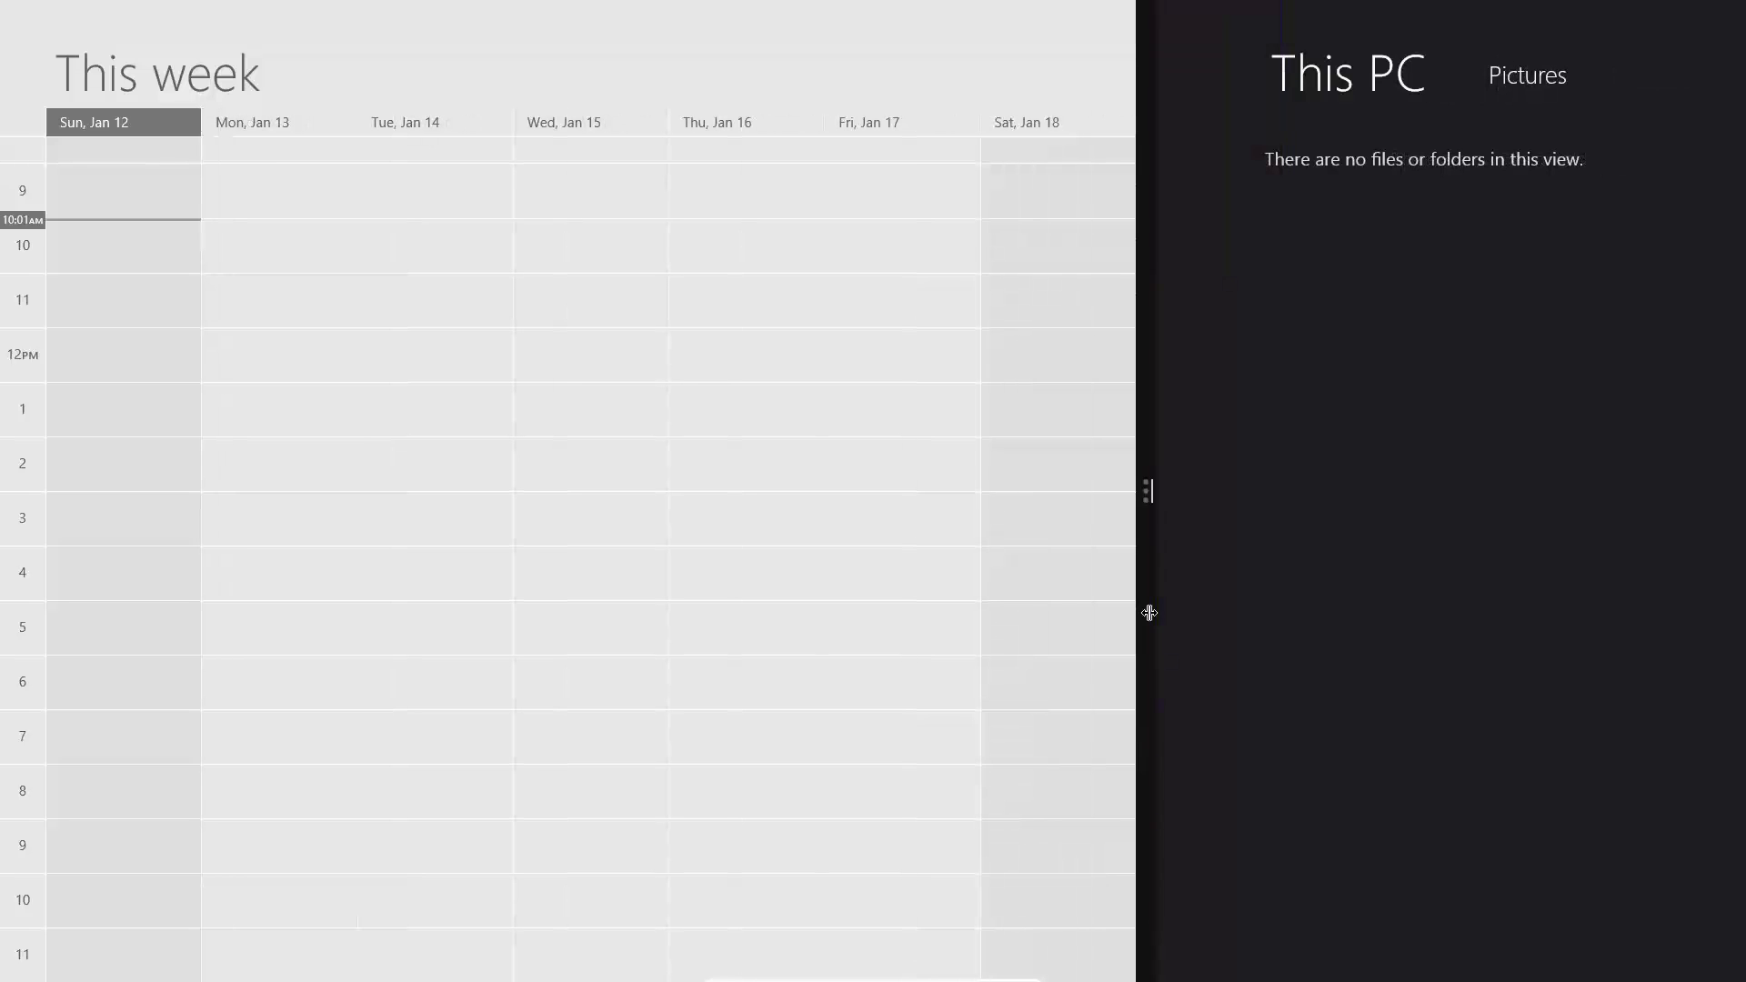
drag(1150, 613, 851, 624)
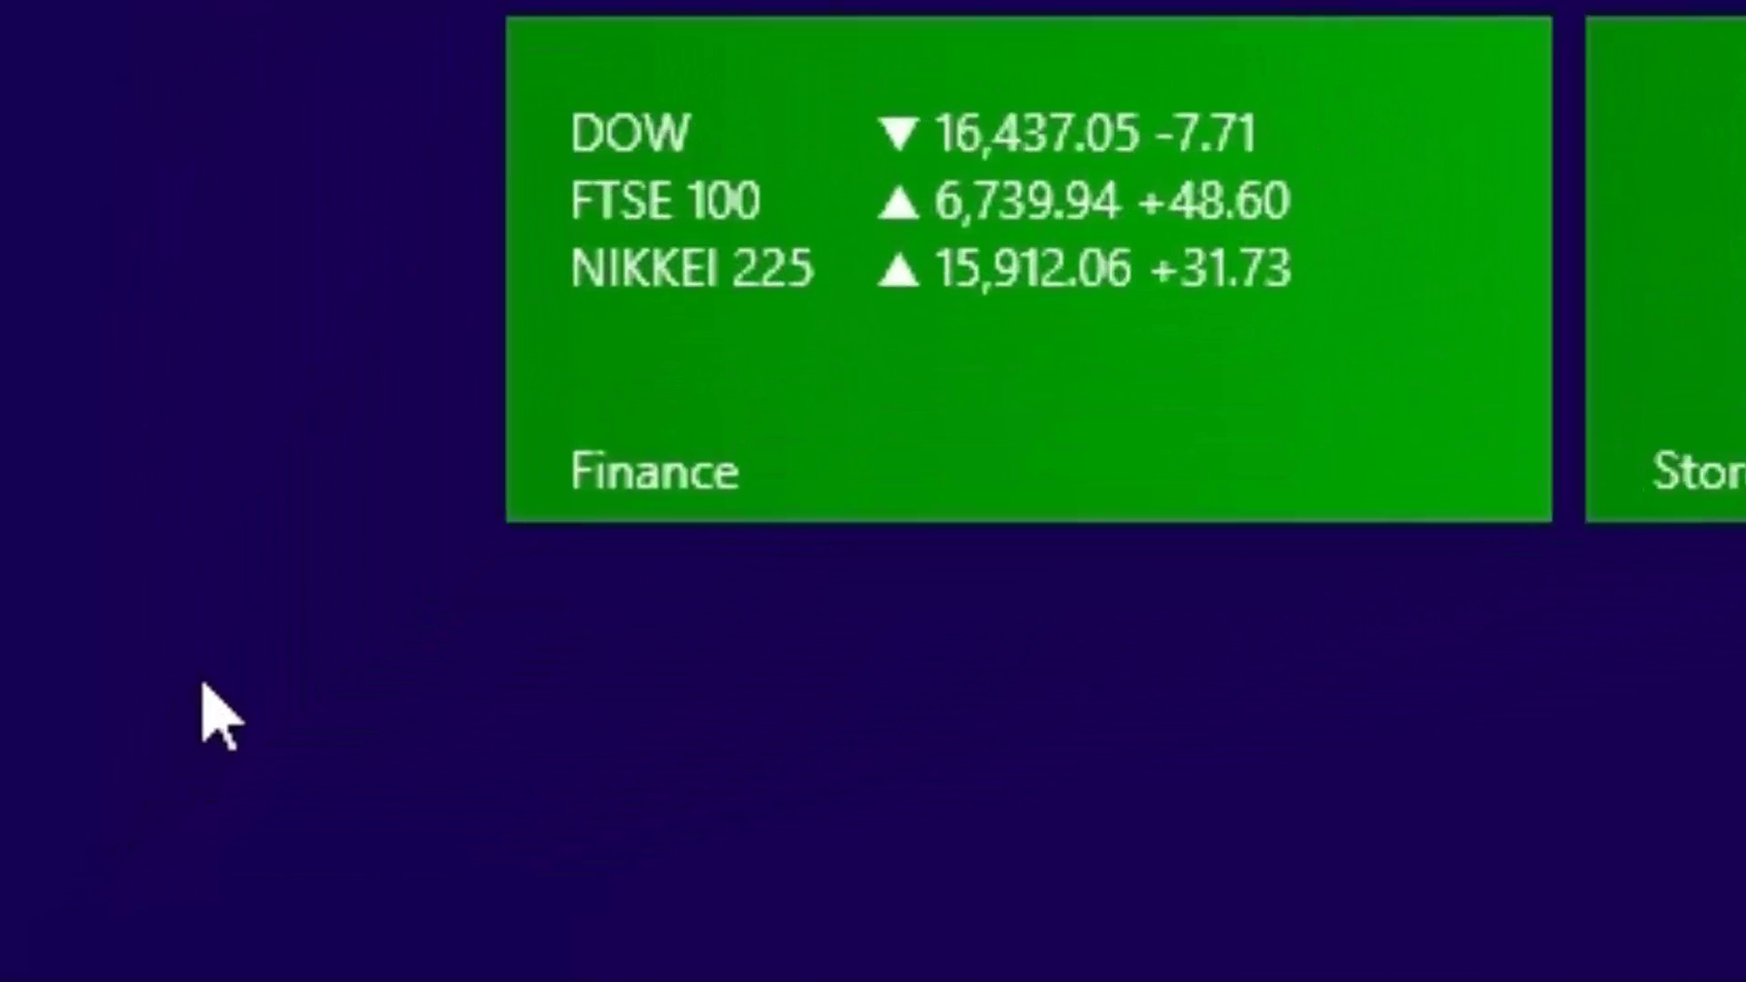
Show the Apps view listing all installed apps, including the WinDirStat group.
mouse_move(183, 741)
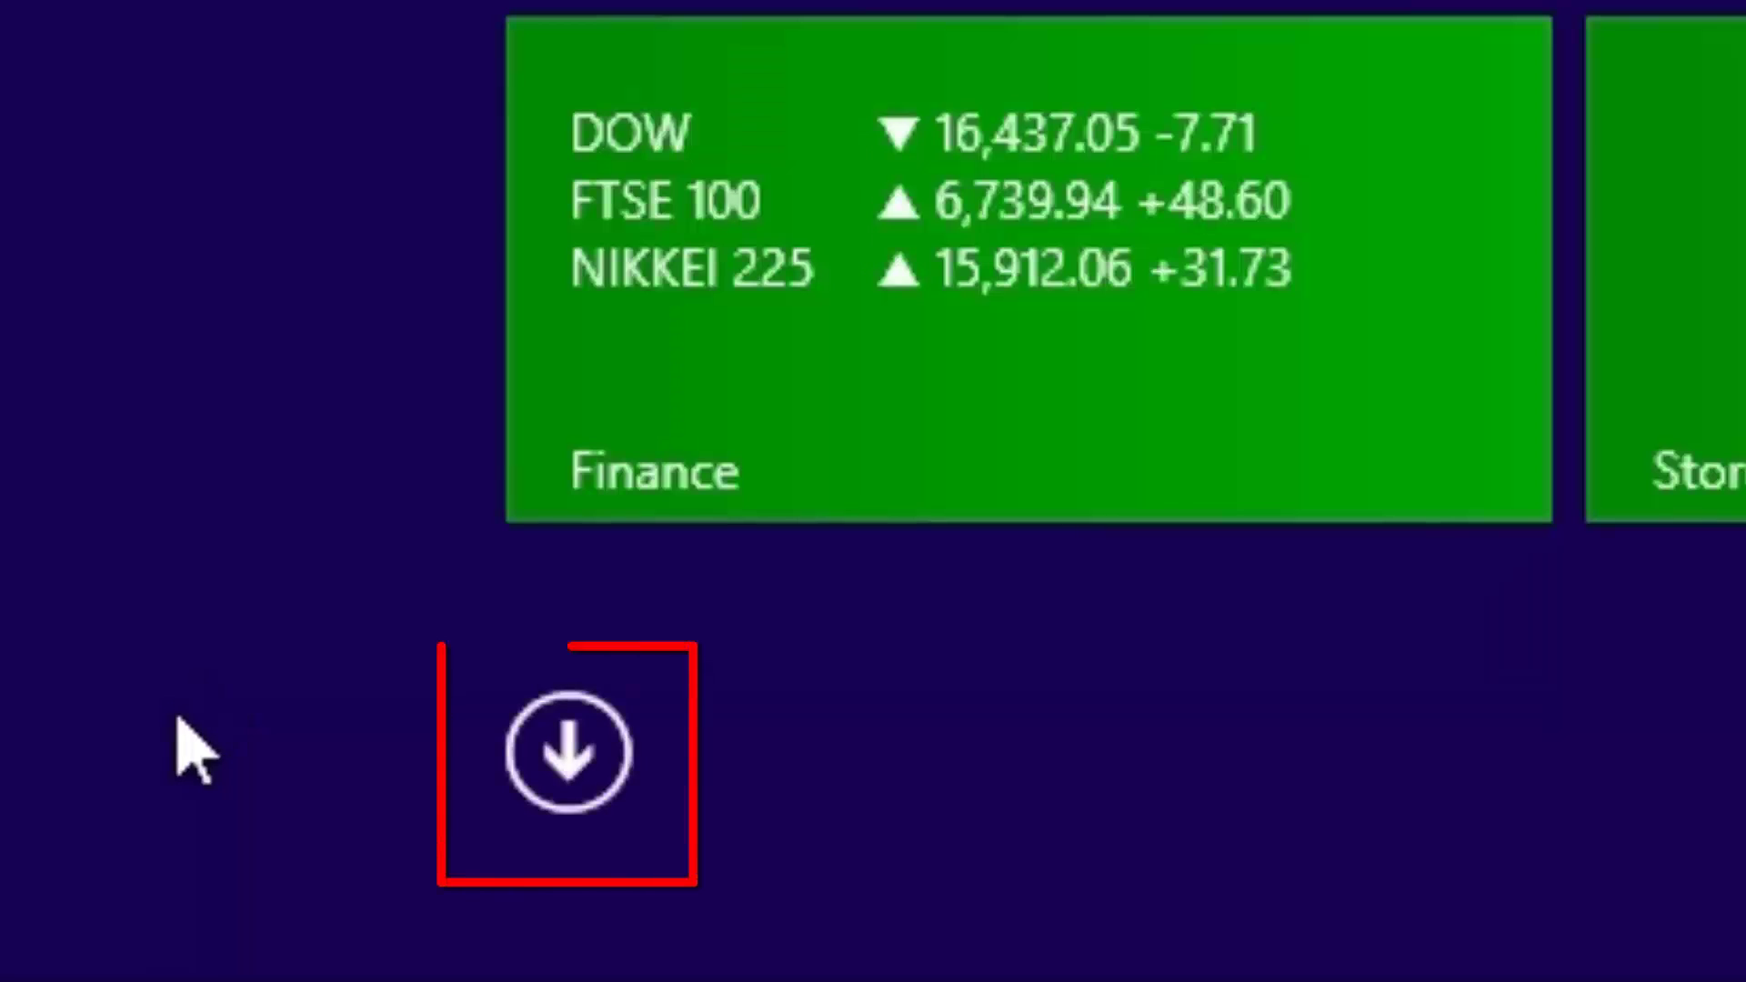
click(556, 784)
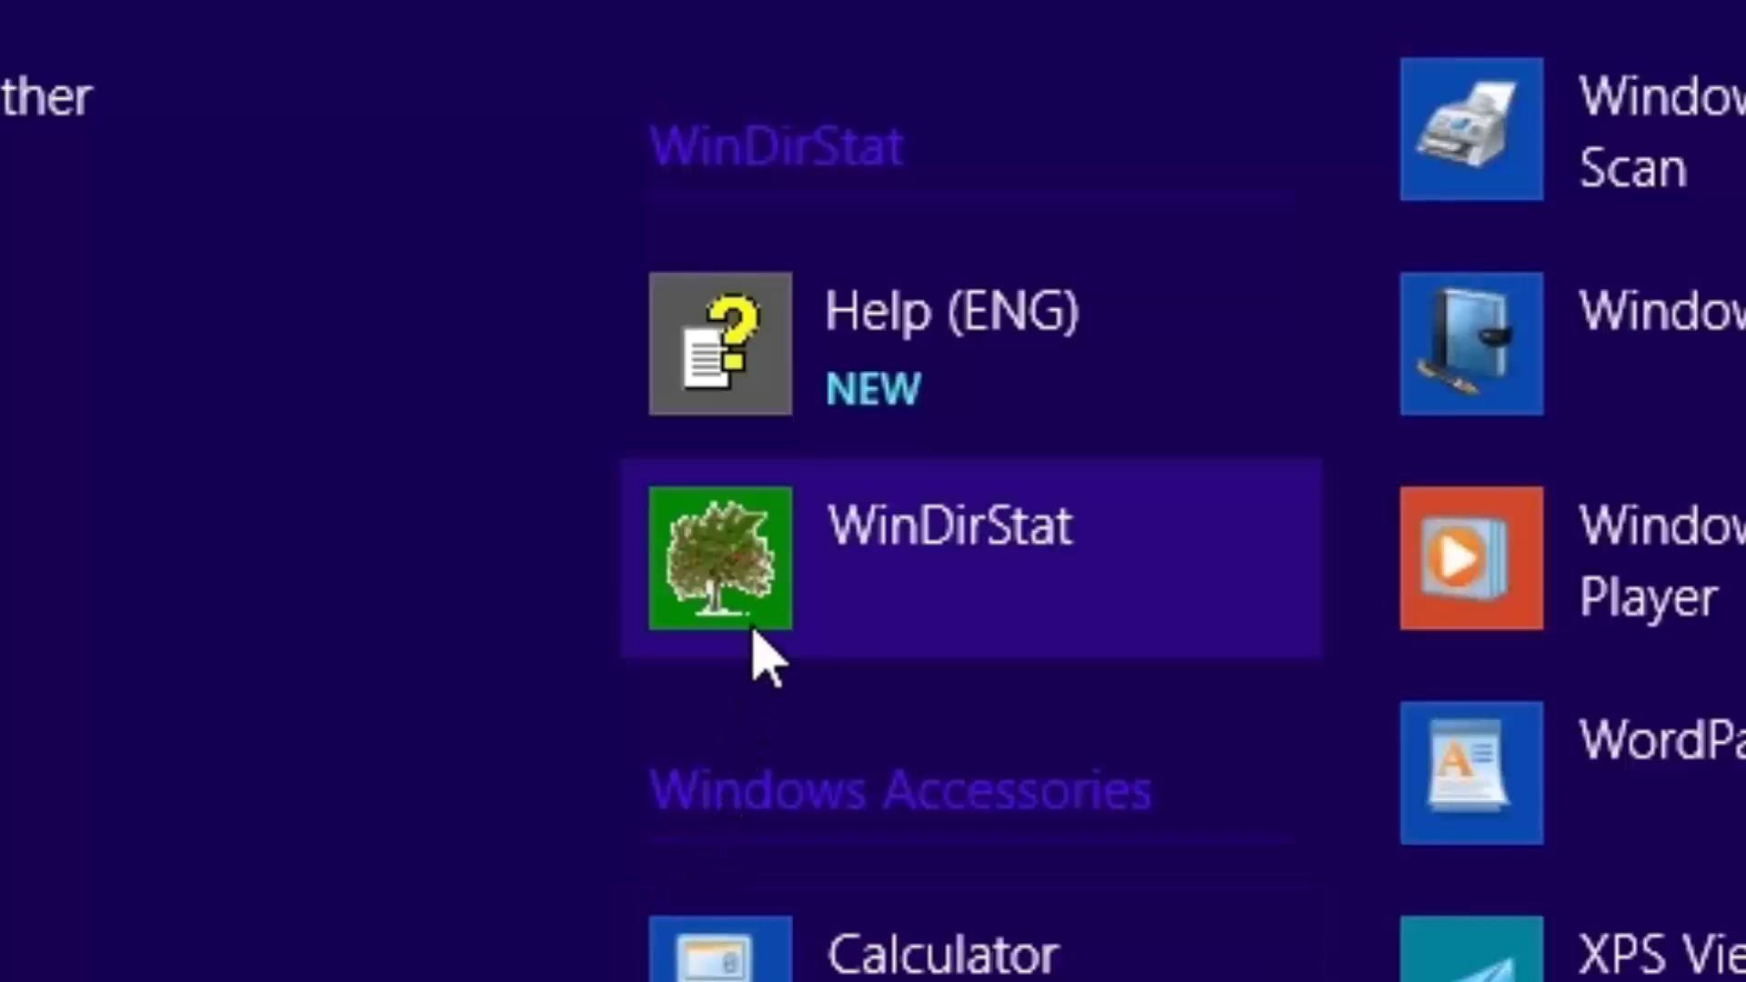
Select WinDirStat in the Apps view to bring up its app bar options.
right_click(832, 636)
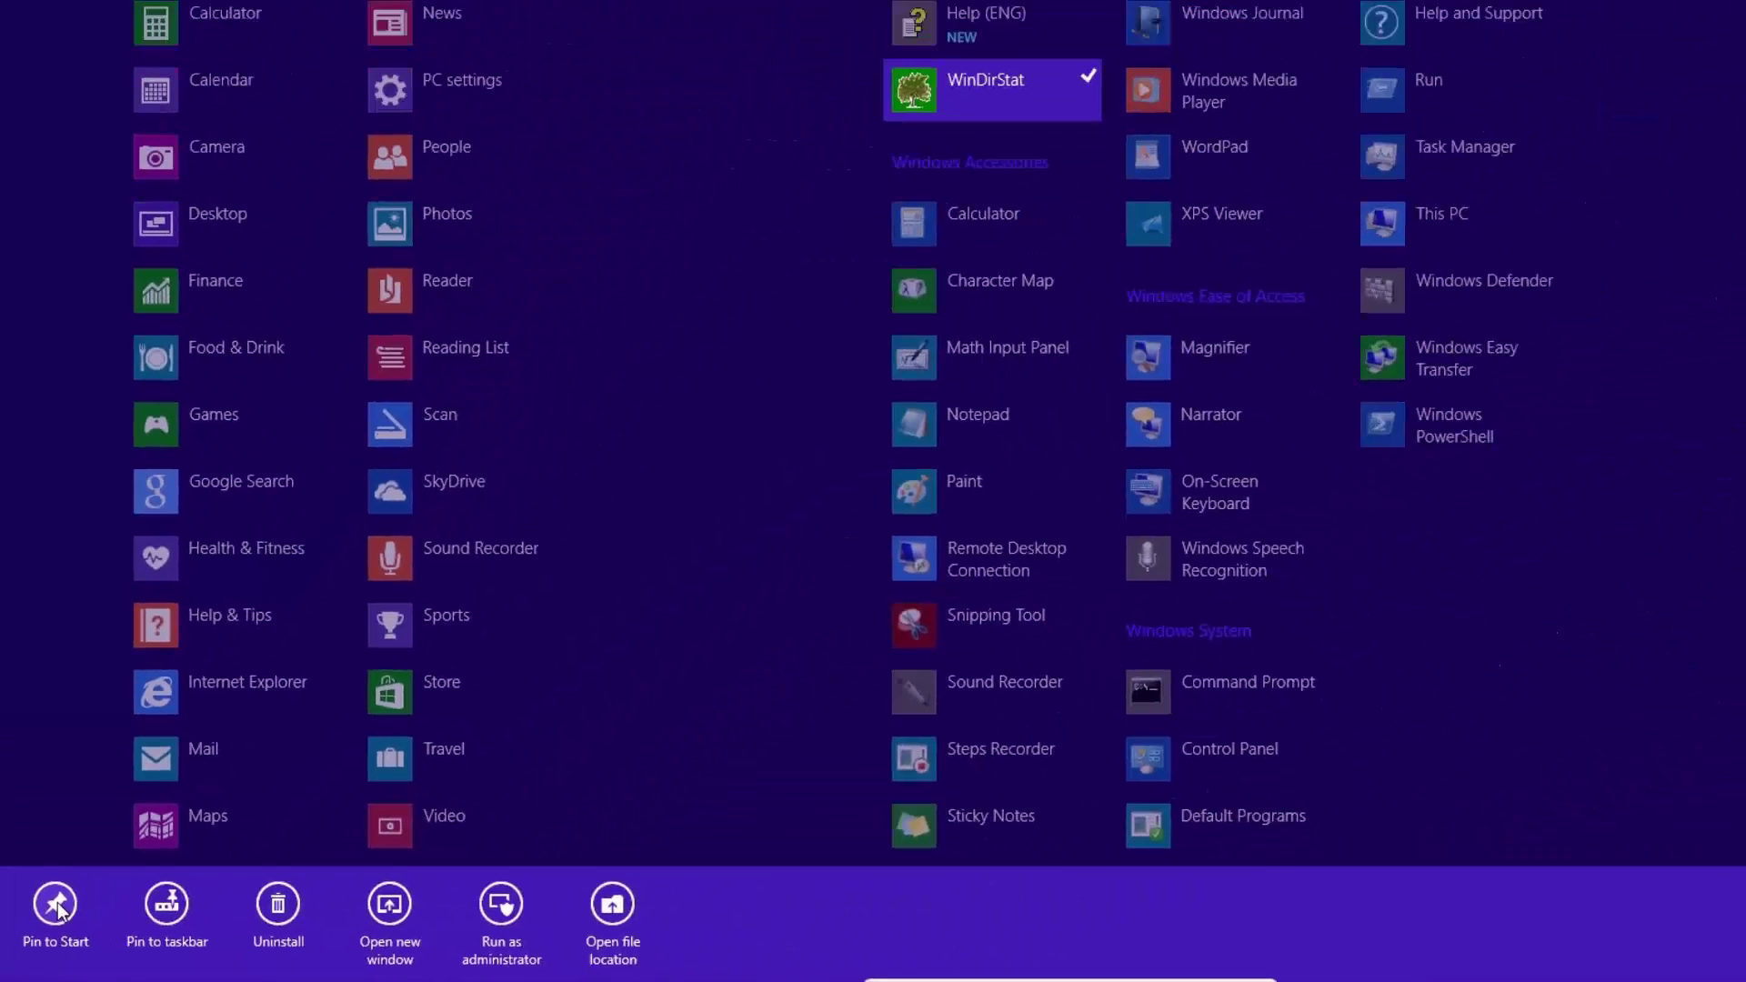
Pin WinDirStat to Start, then launch the Store app from the Start screen.
click(57, 906)
key(super)
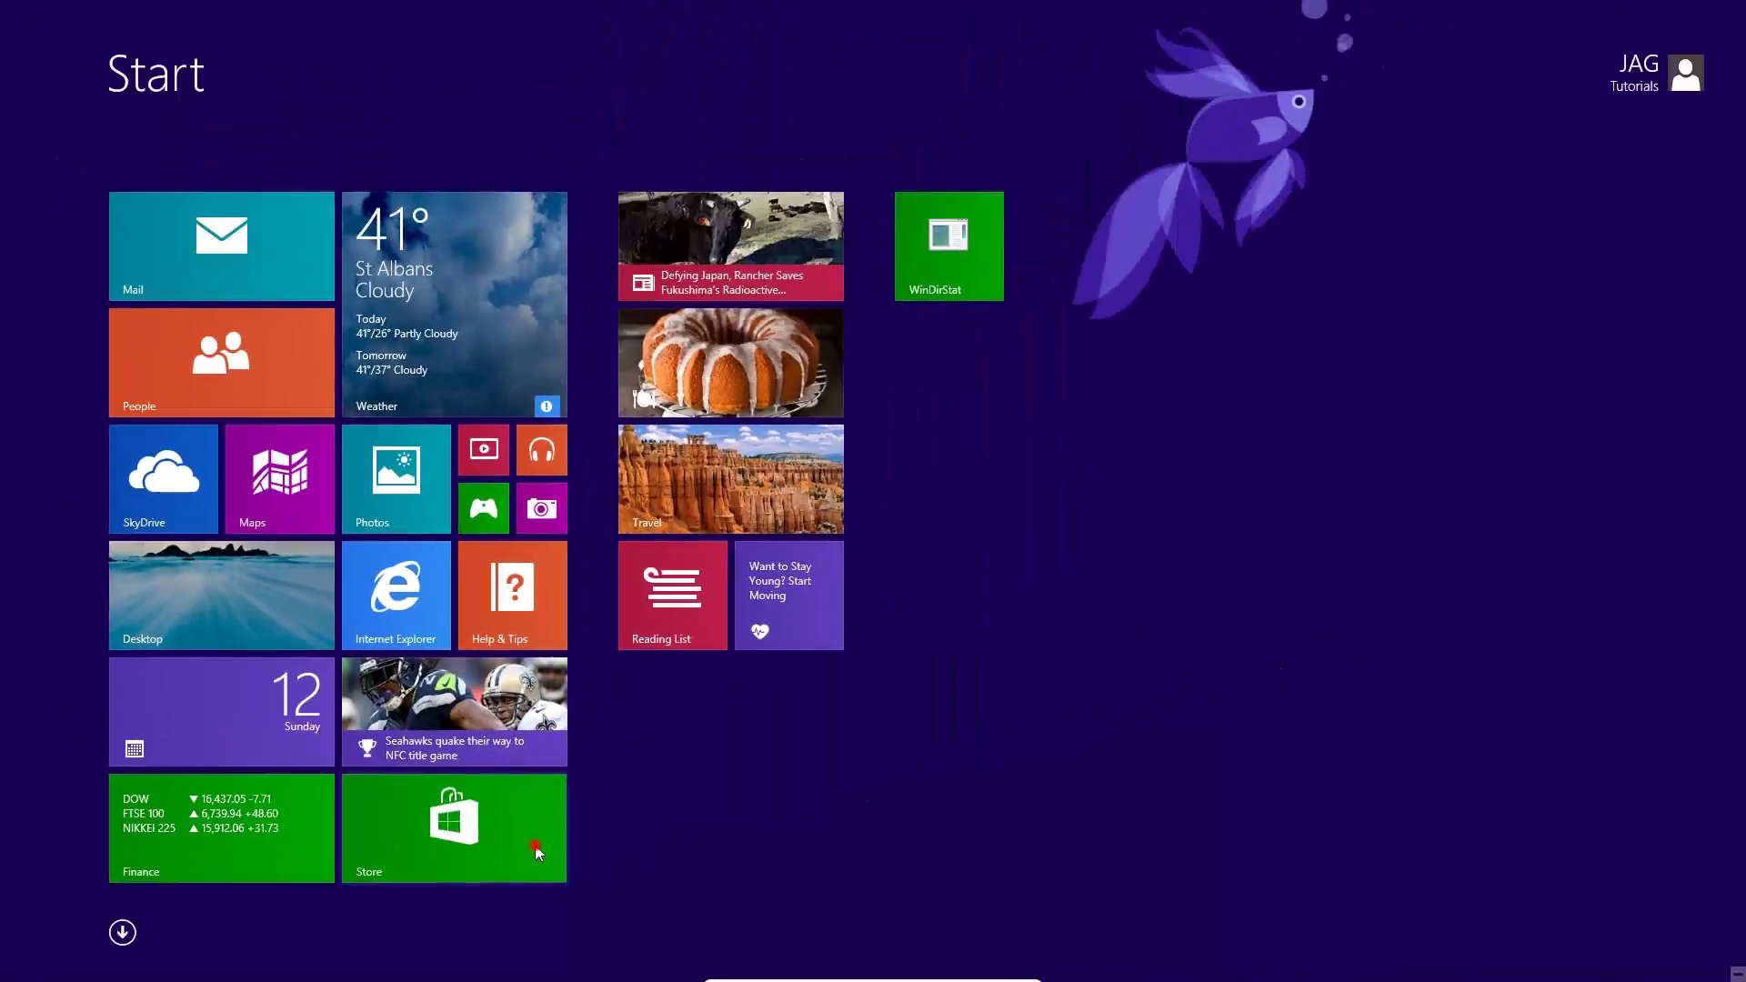
click(536, 850)
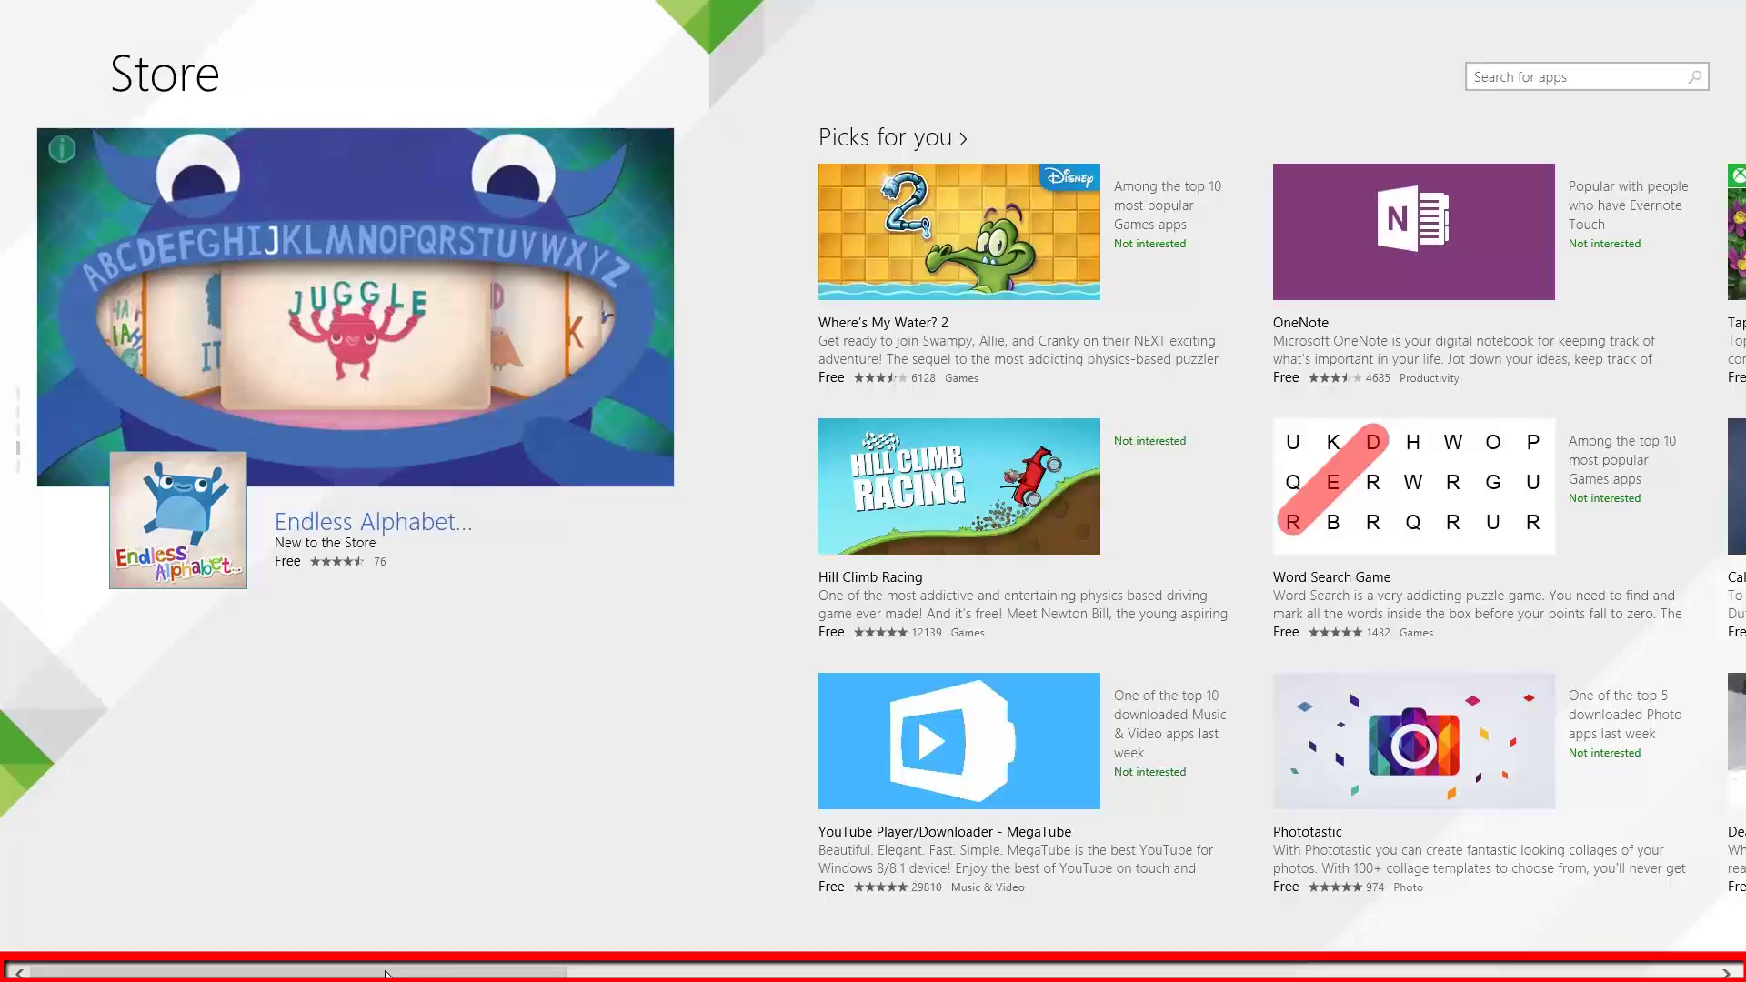
Scroll the Store home page to the right toward the Top free category.
drag(386, 975, 1567, 980)
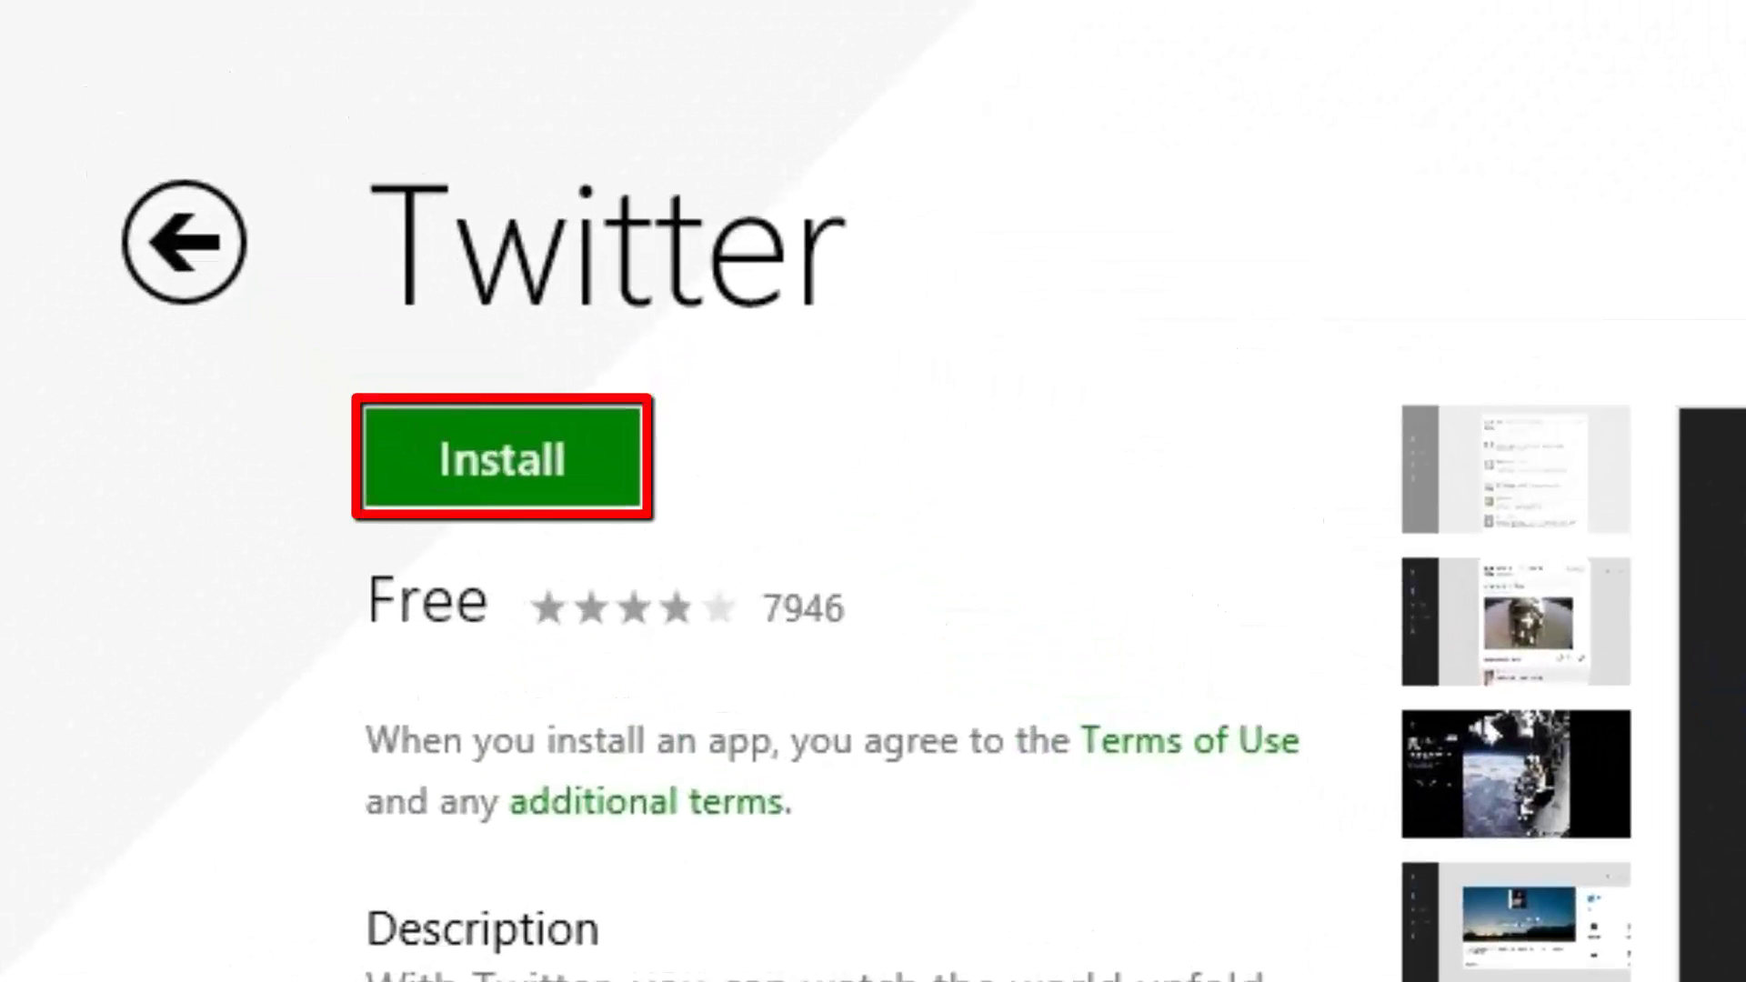
Install the free Twitter app from its Store page.
click(564, 482)
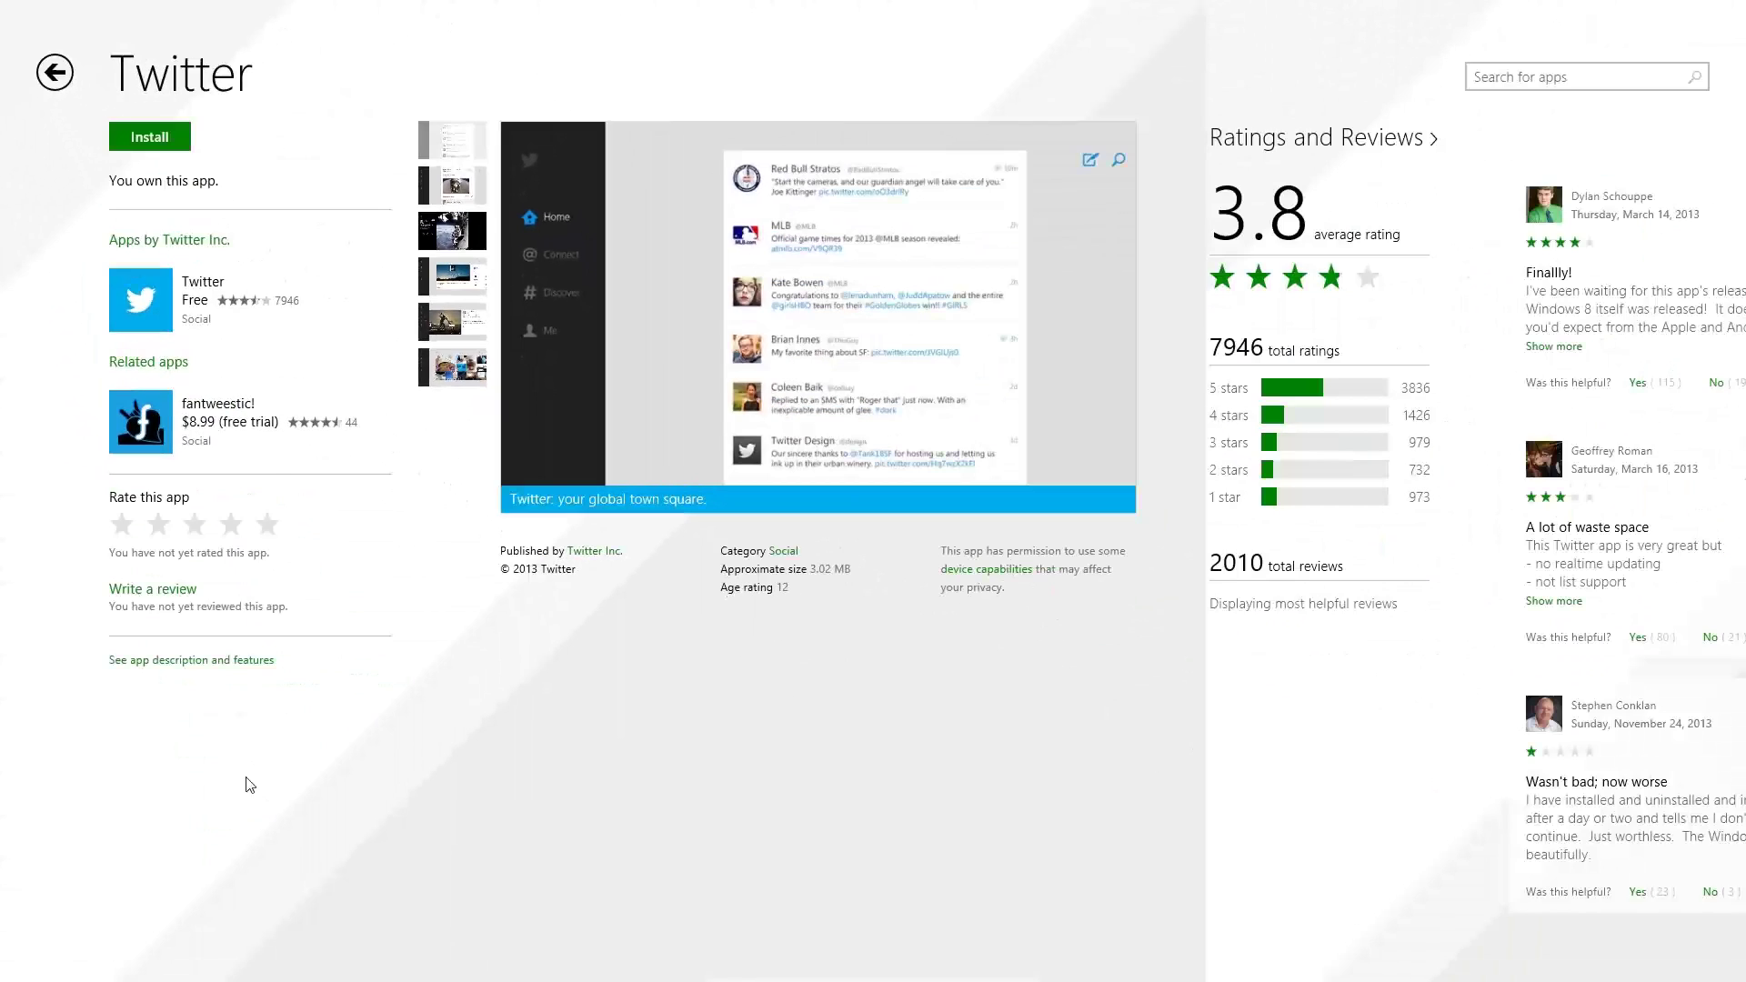
Pin Twitter to the Start screen from the all-apps list.
key(super)
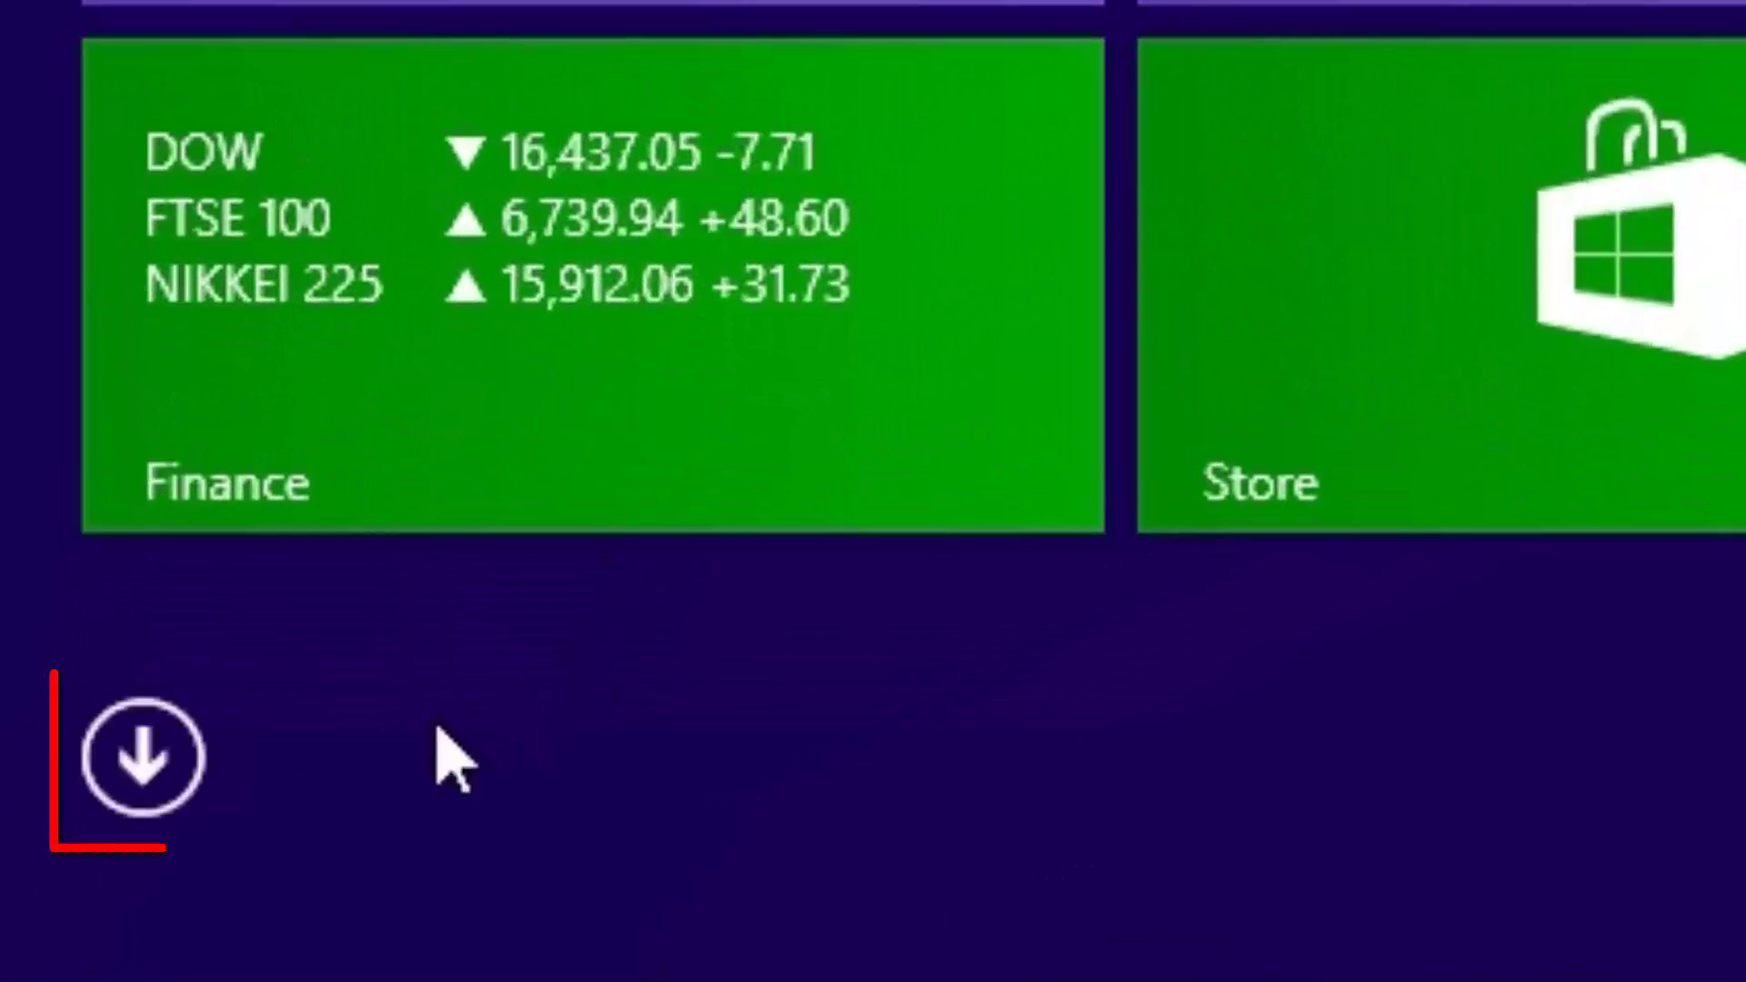
click(189, 771)
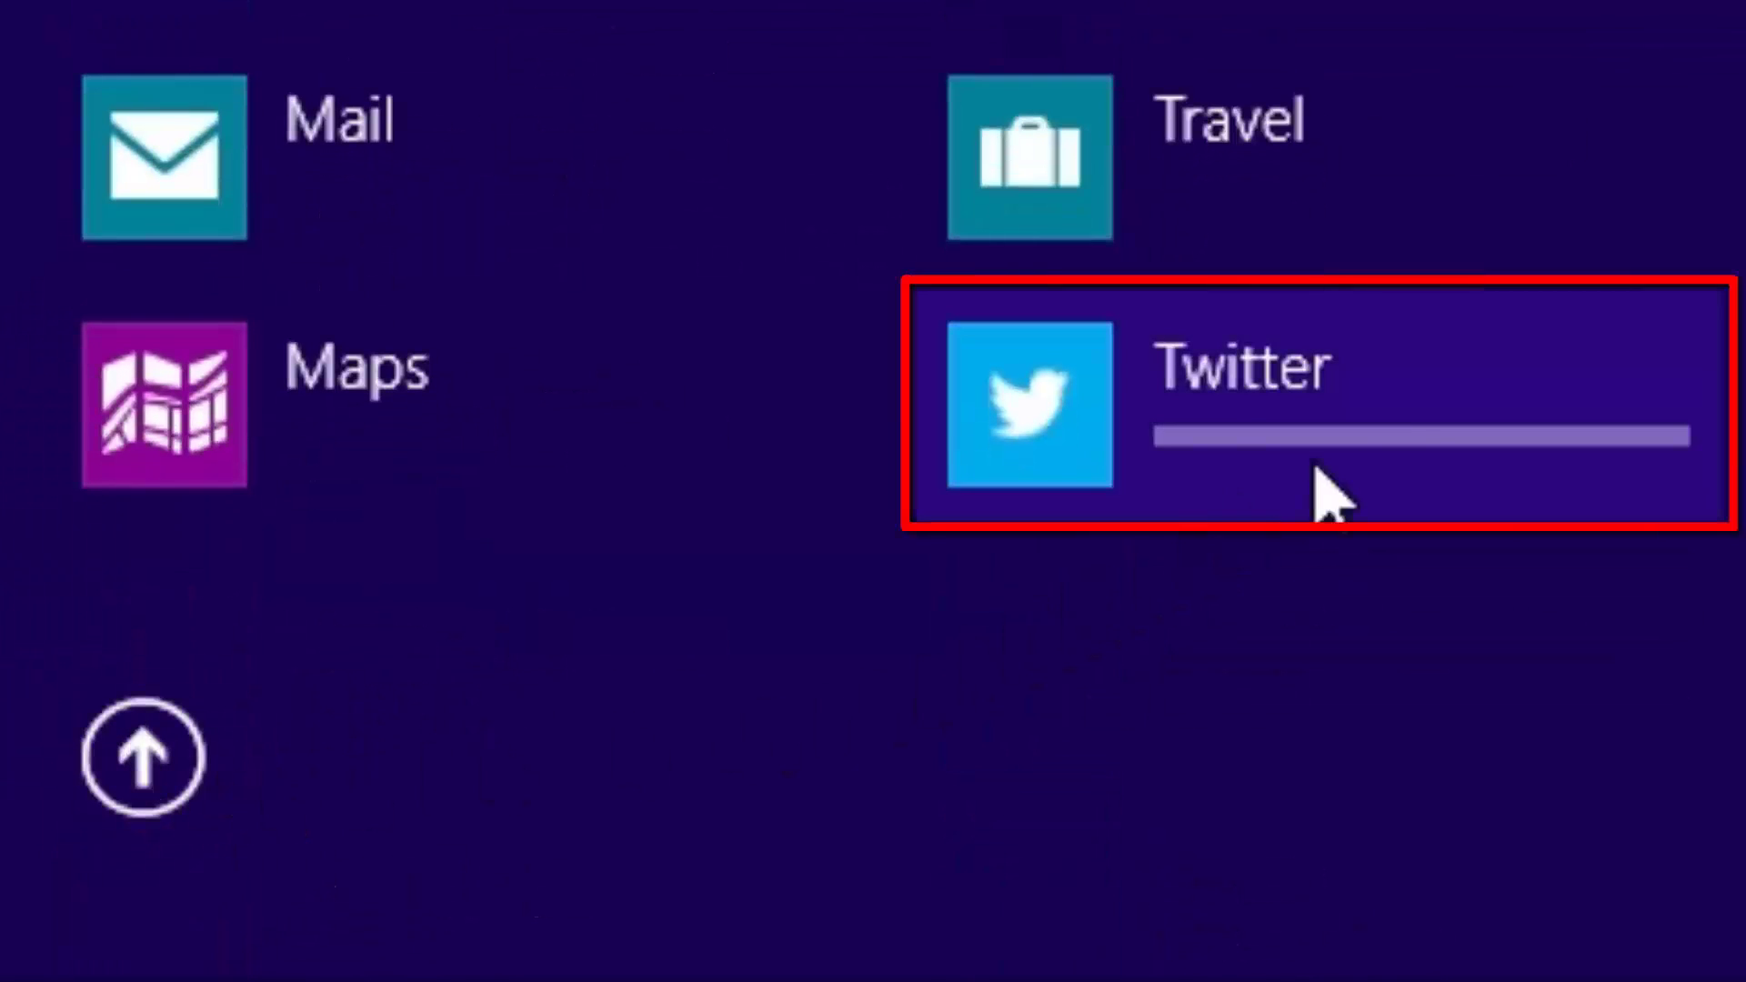
right_click(1355, 473)
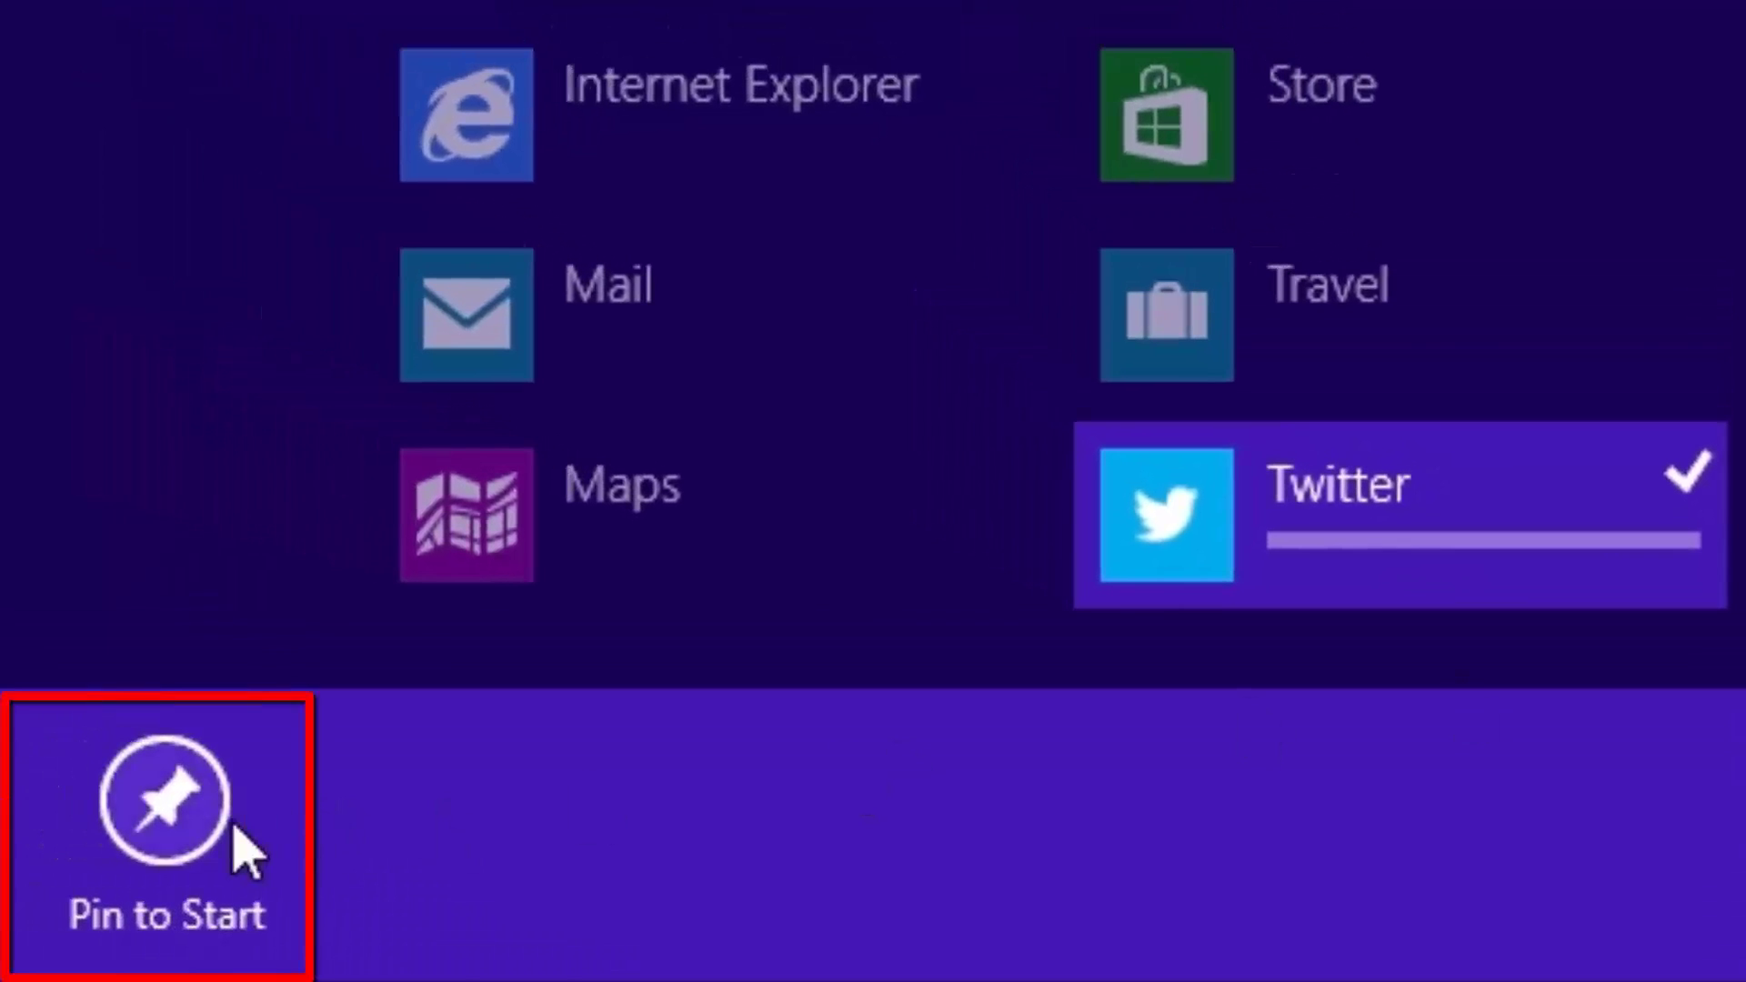
click(184, 834)
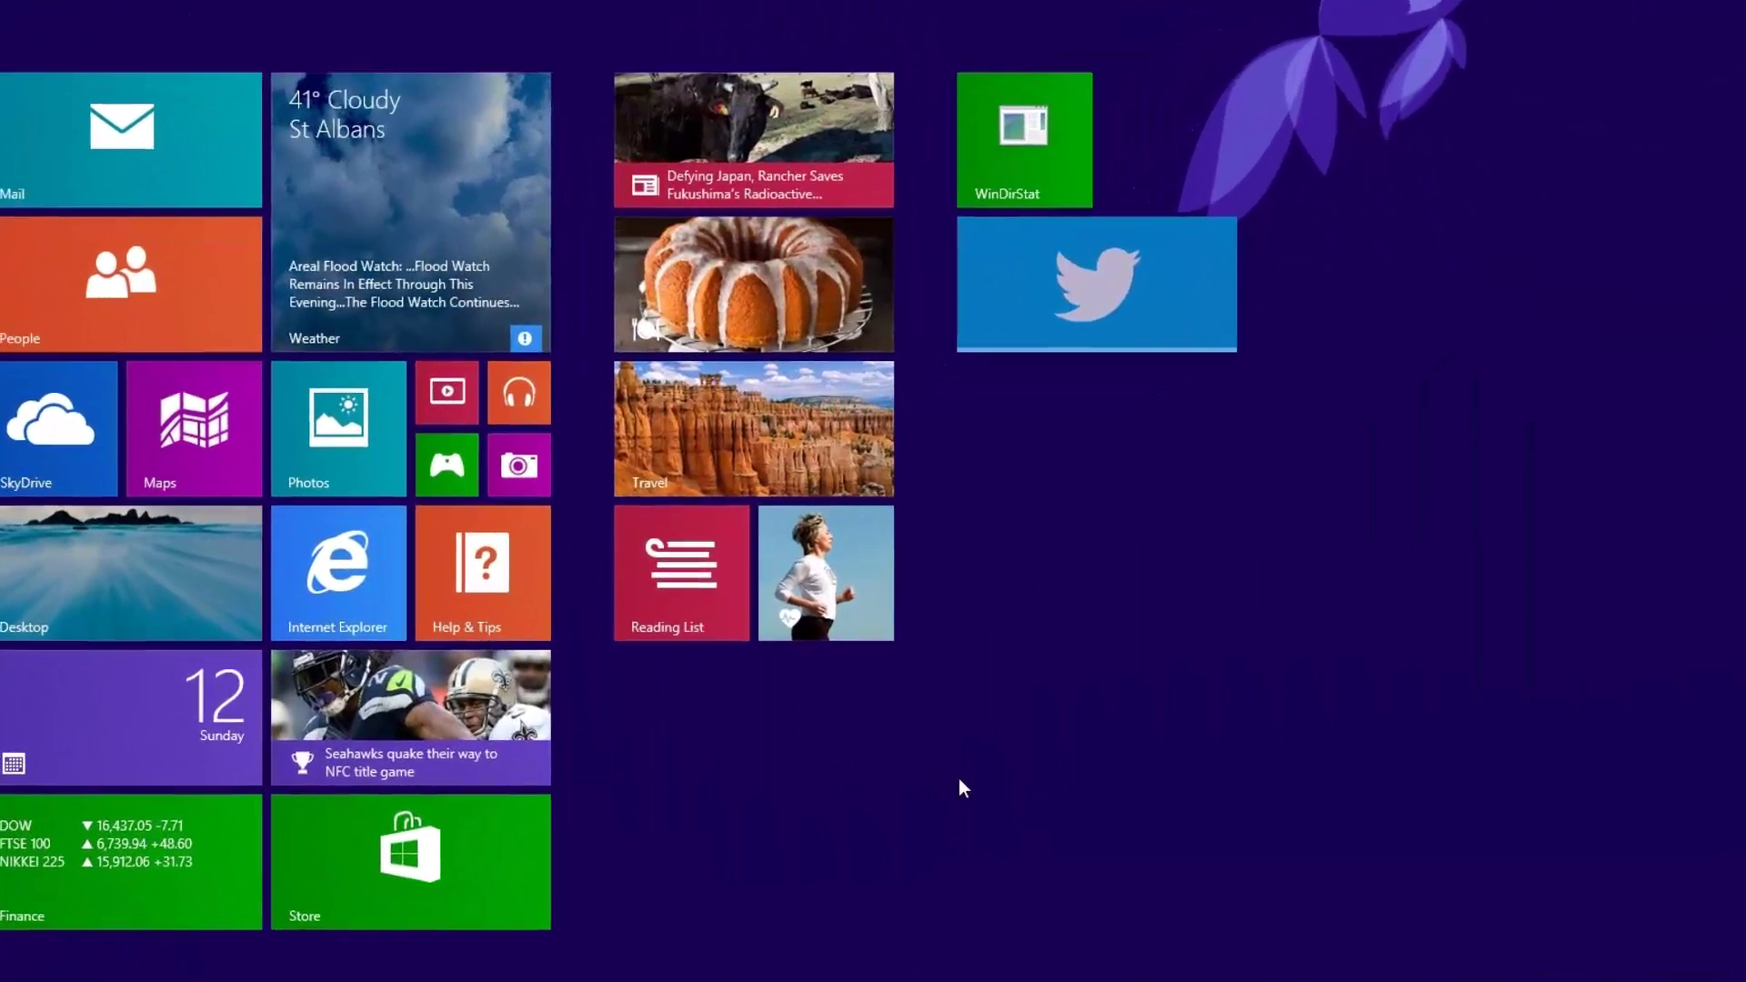
Move the Twitter tile into a new group beside WinDirStat, with the Store tile shifted up.
drag(1090, 276, 716, 772)
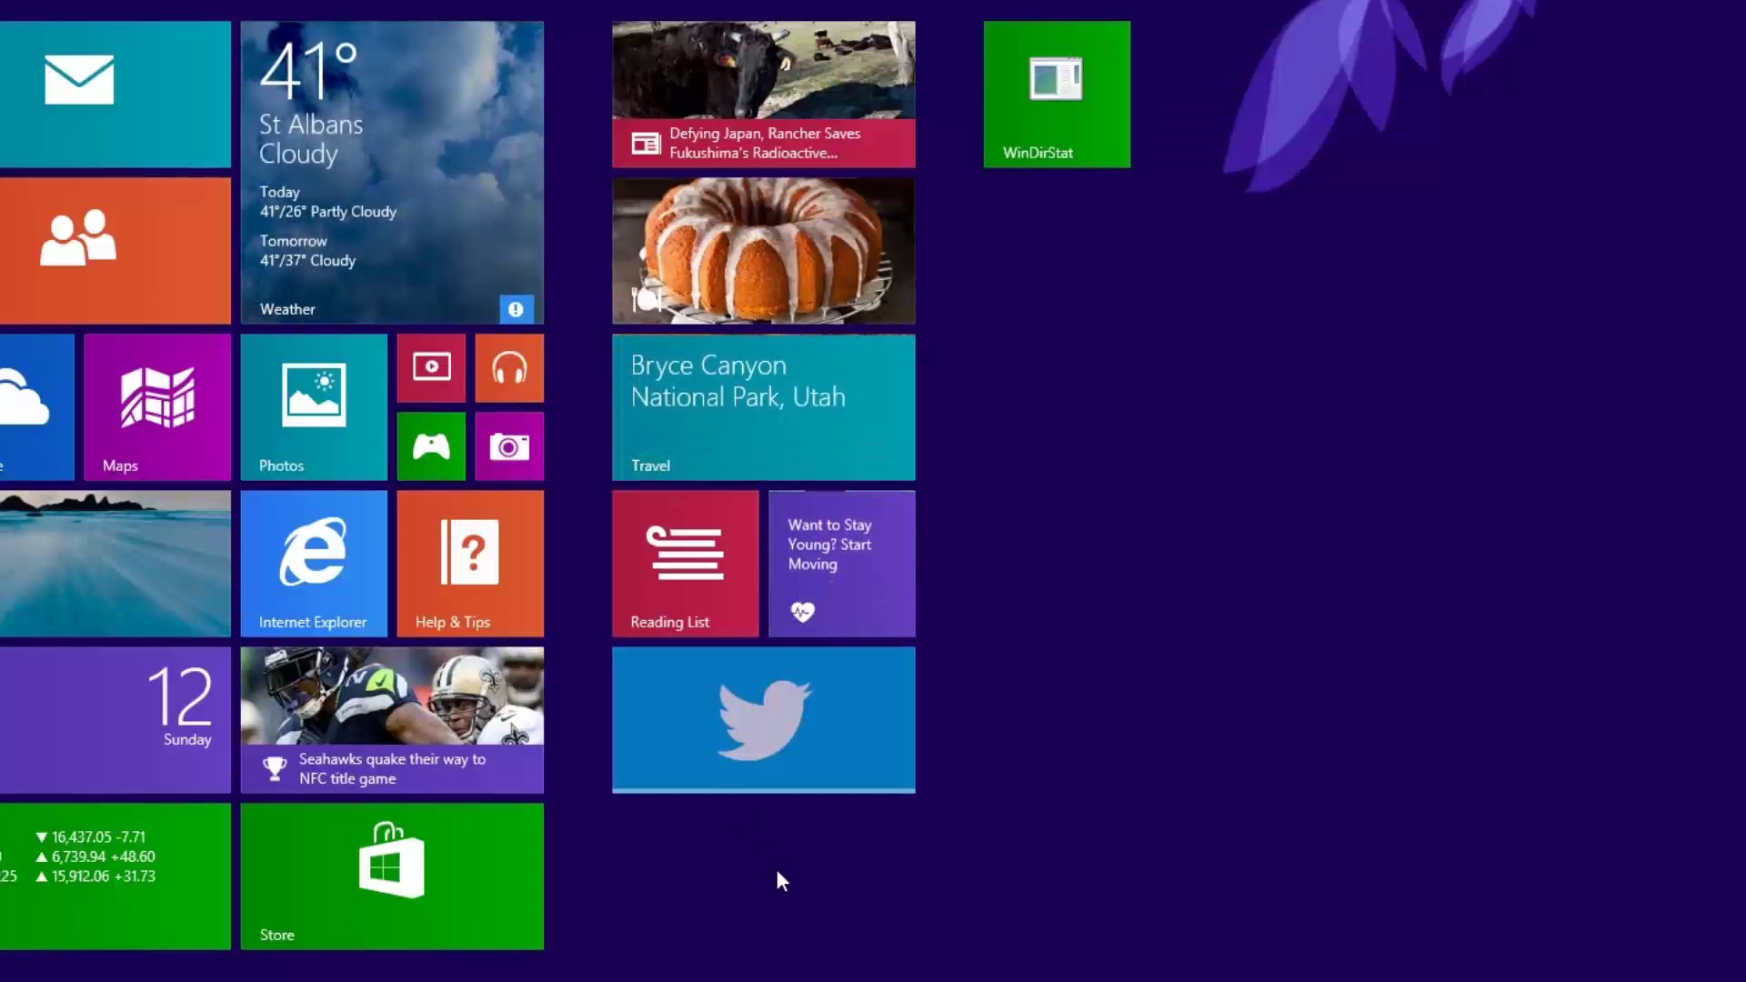
drag(418, 880, 803, 887)
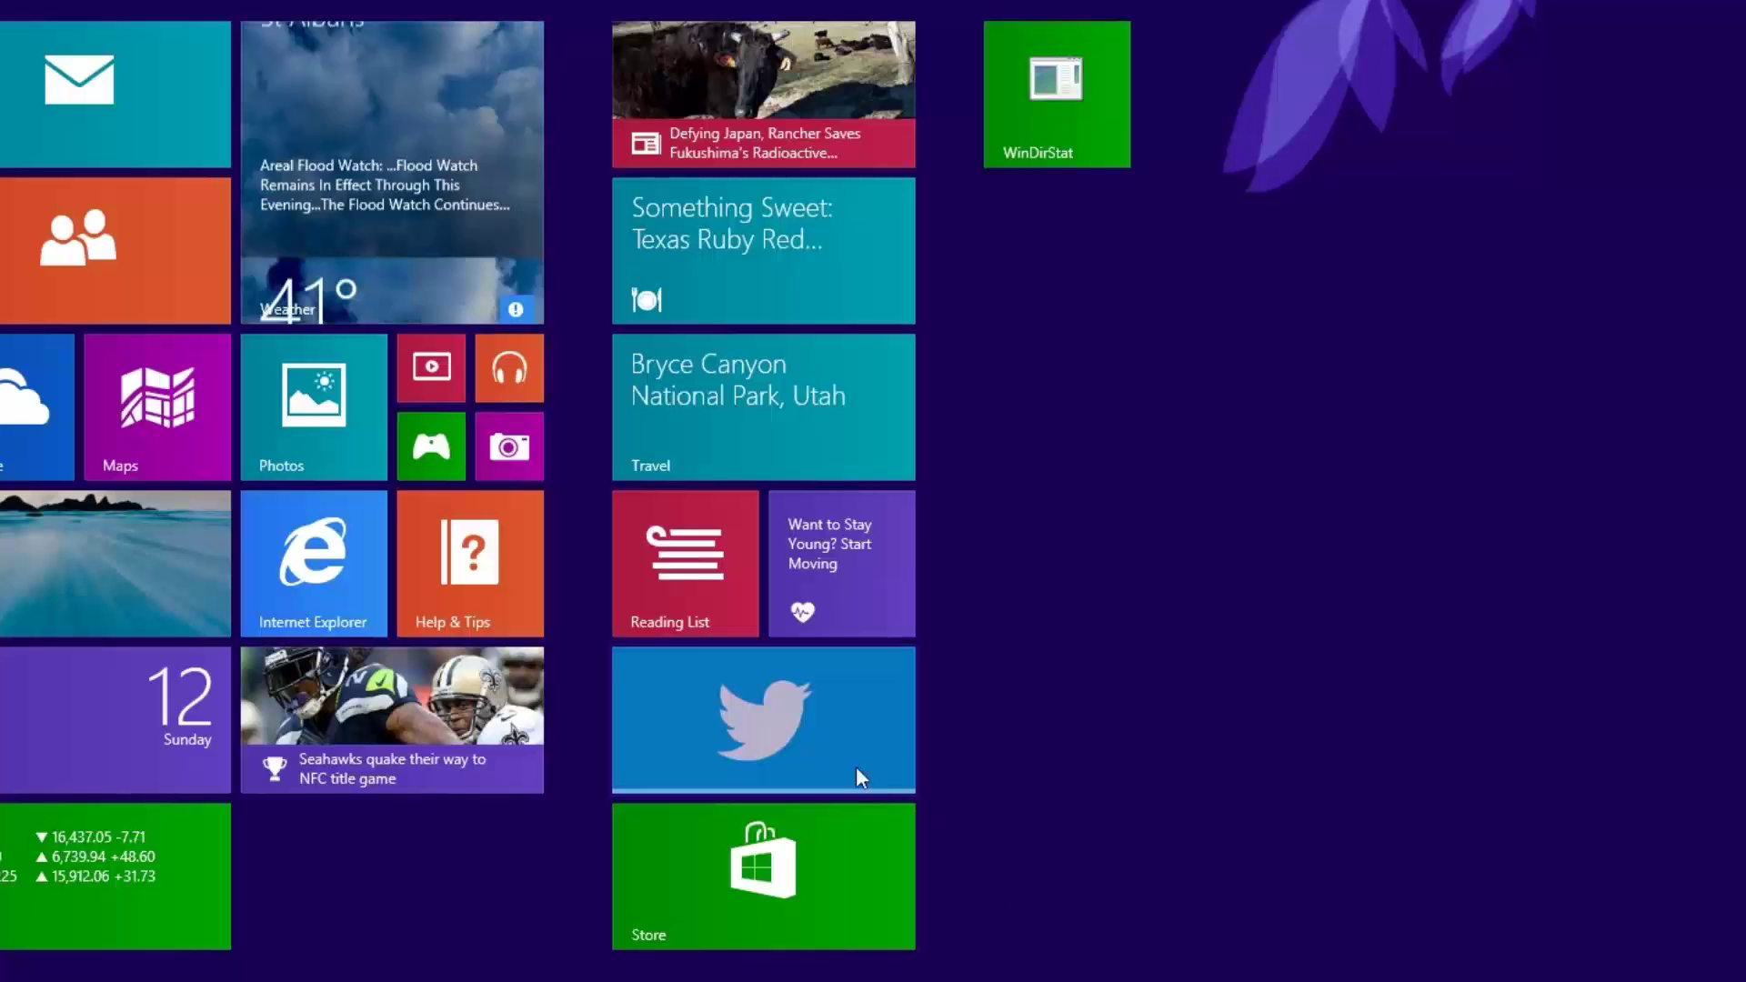
drag(855, 764, 1219, 582)
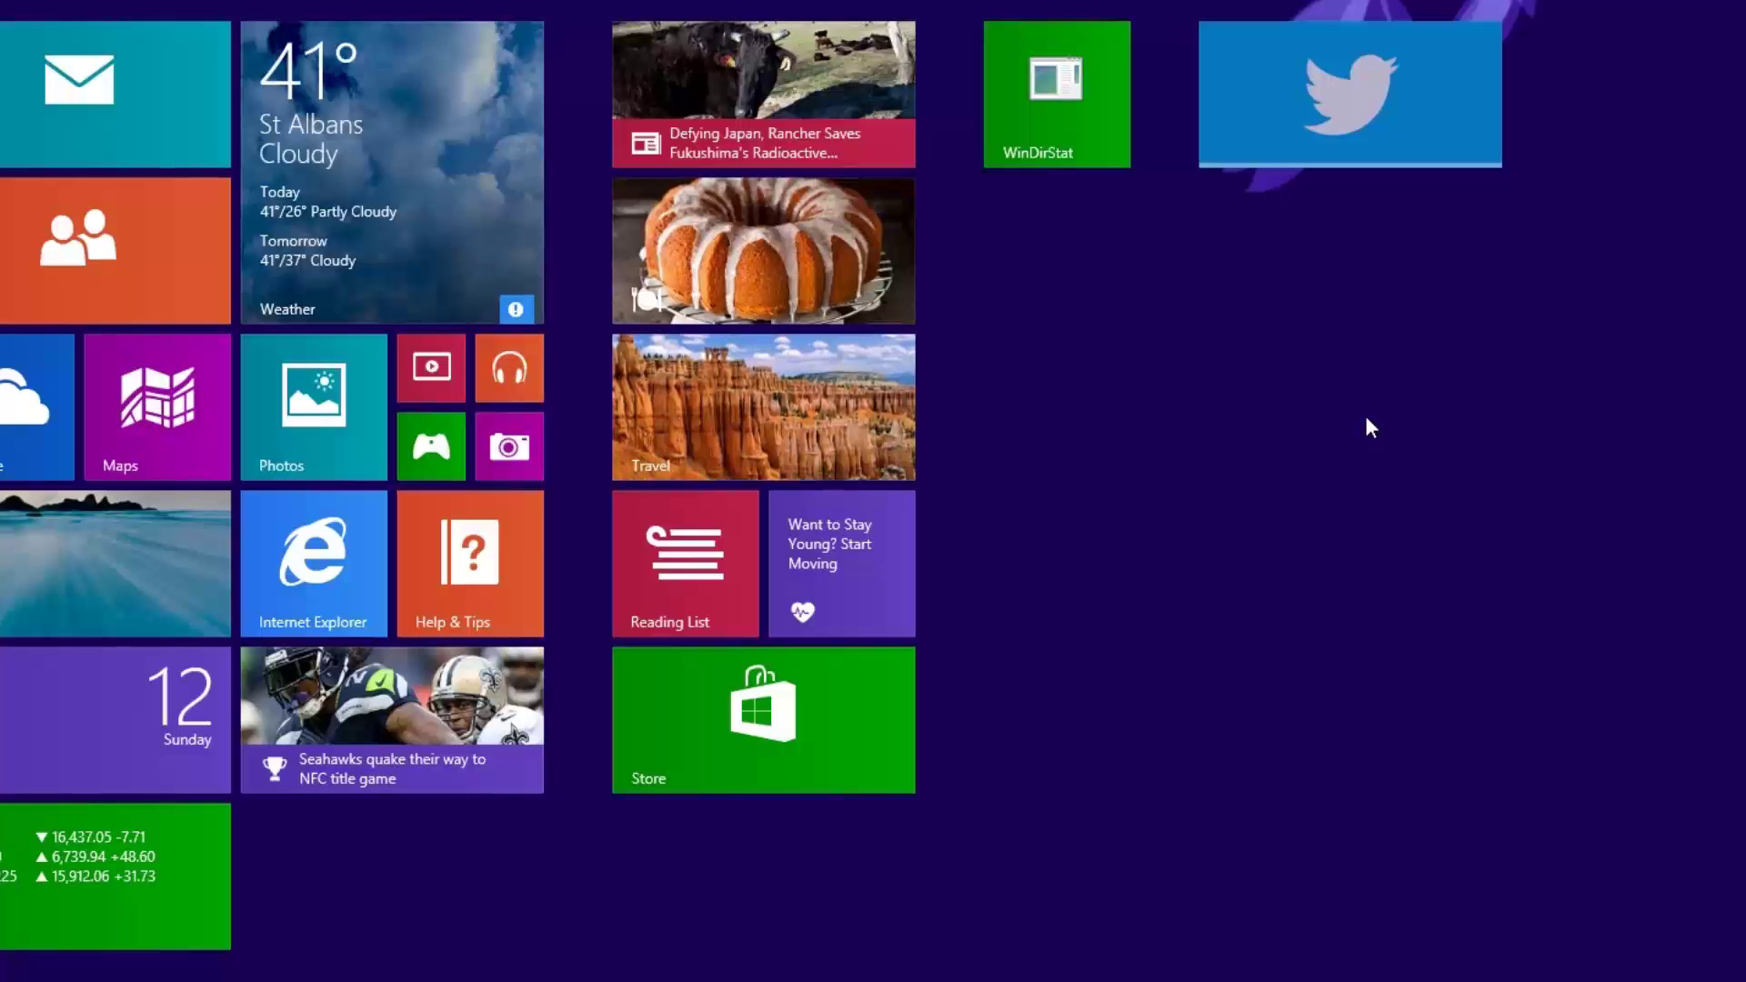
Resize the Twitter tile to Medium.
right_click(1387, 132)
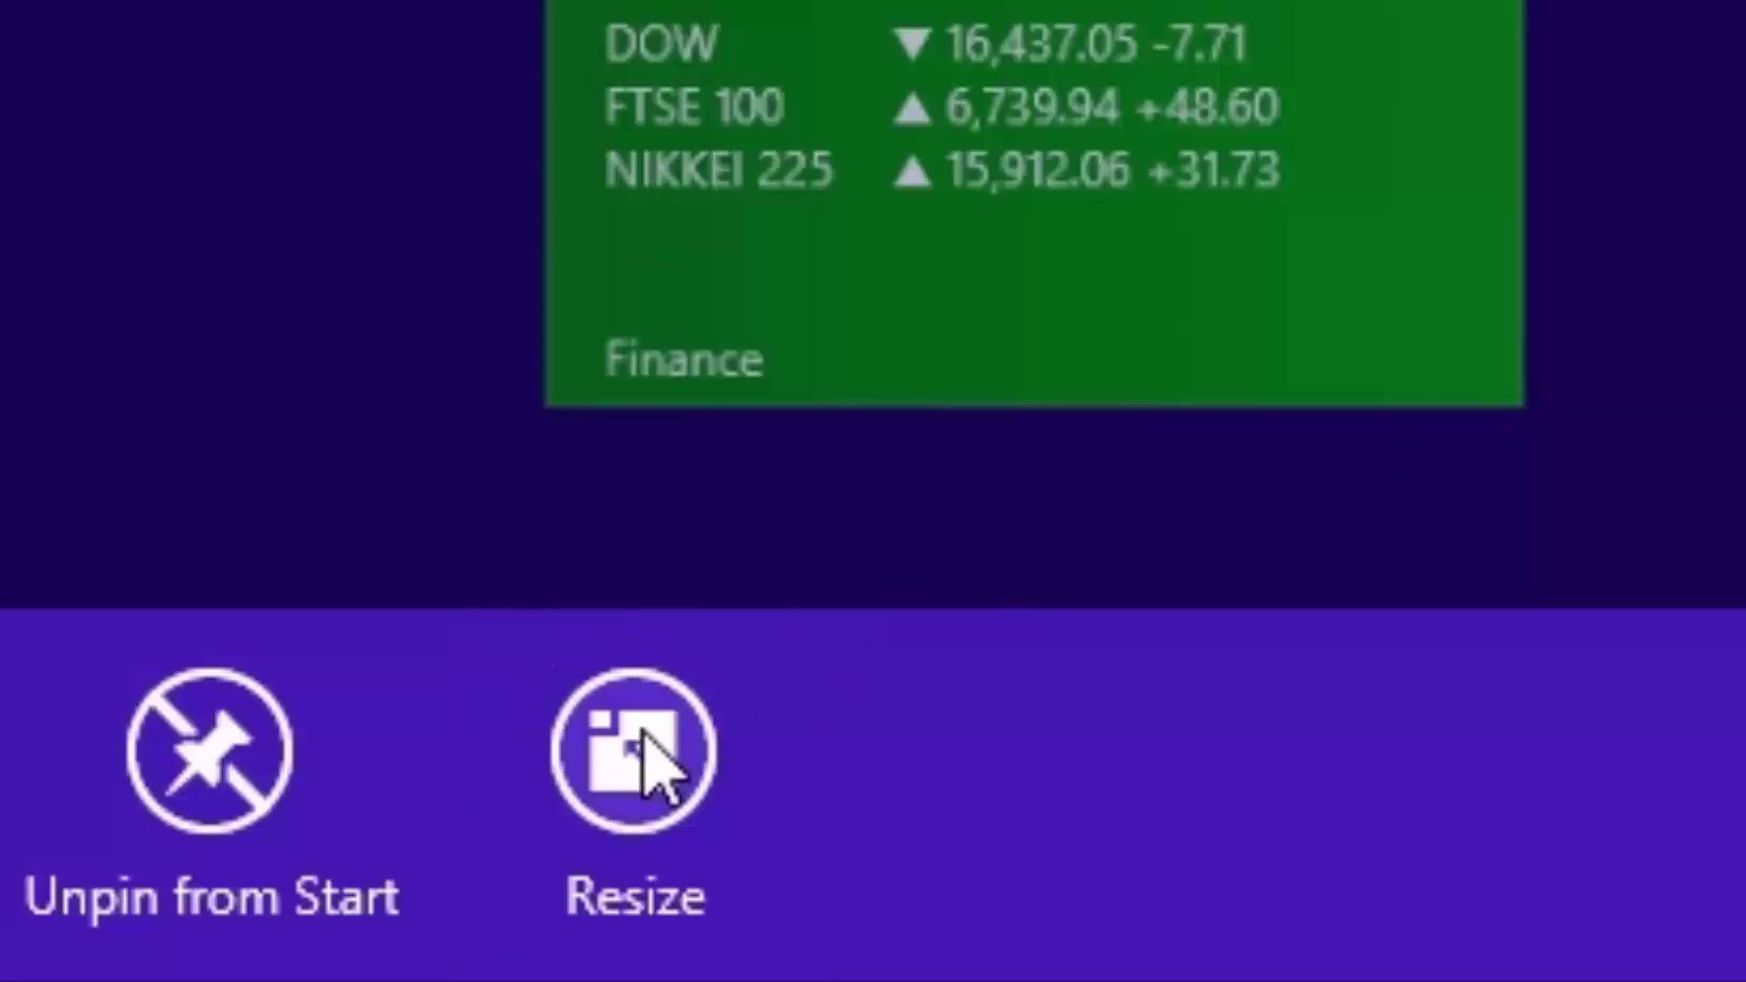
click(644, 737)
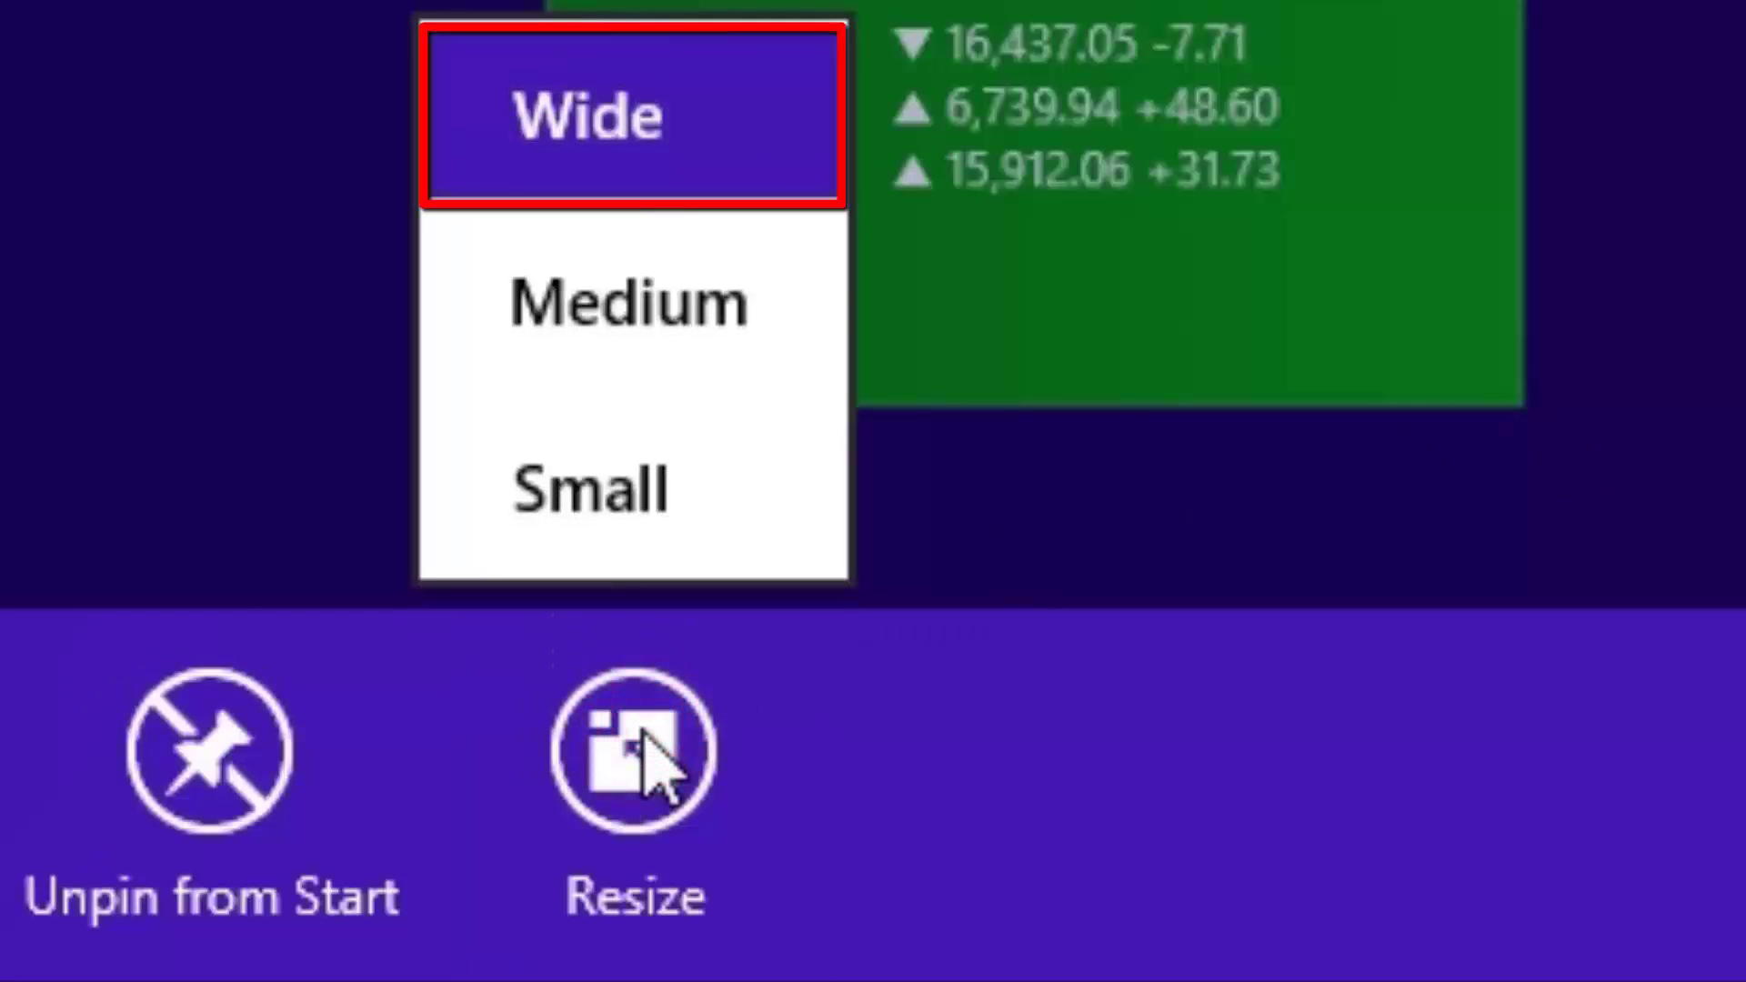
click(673, 380)
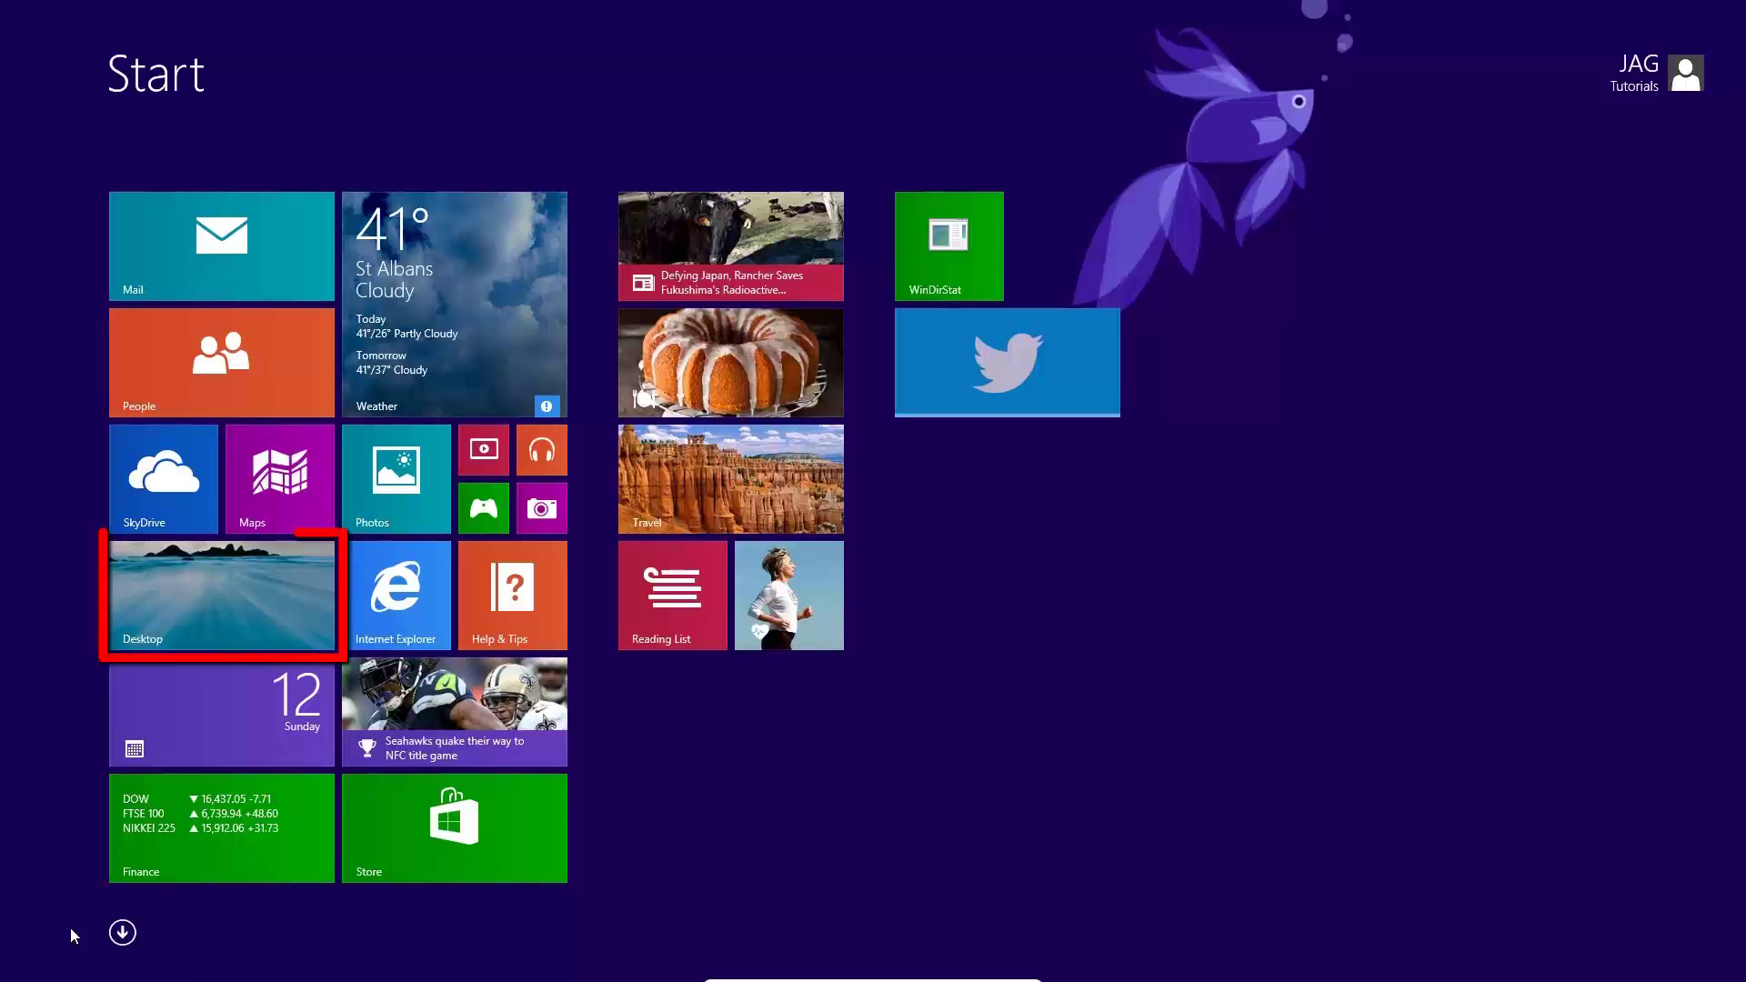
Go to the desktop and show the Search, Share, Start, Devices and Settings charms with Win+C.
click(255, 627)
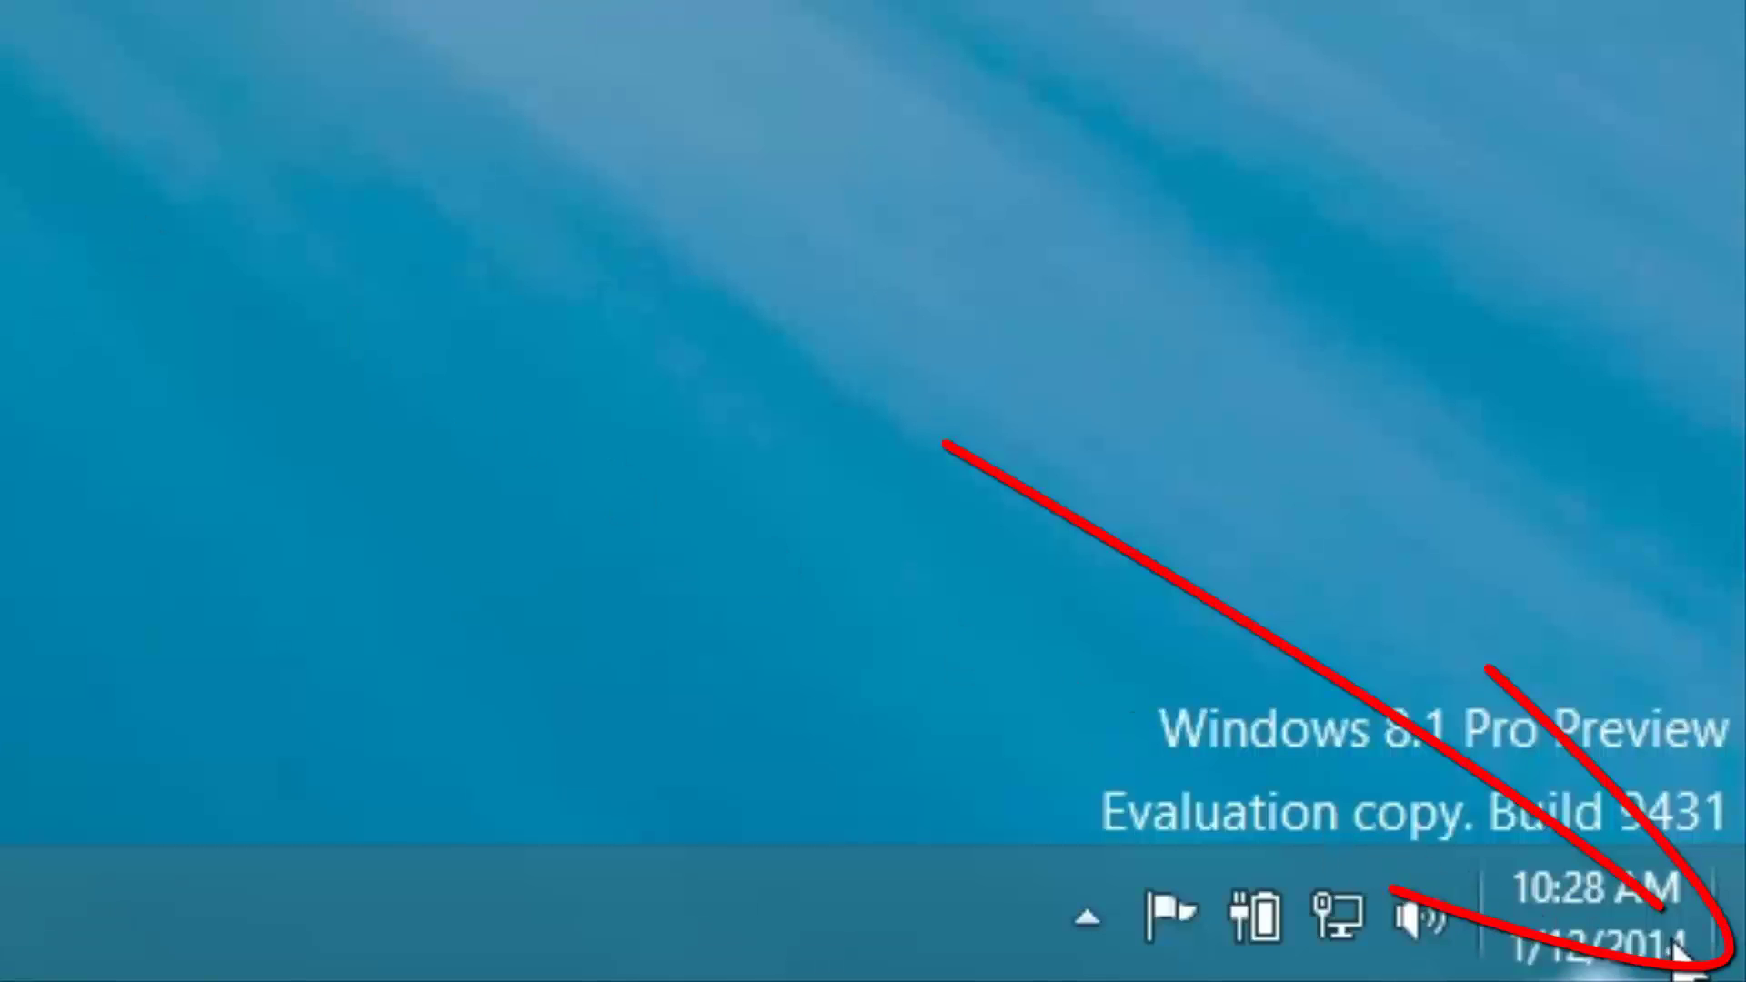
mouse_move(1741, 978)
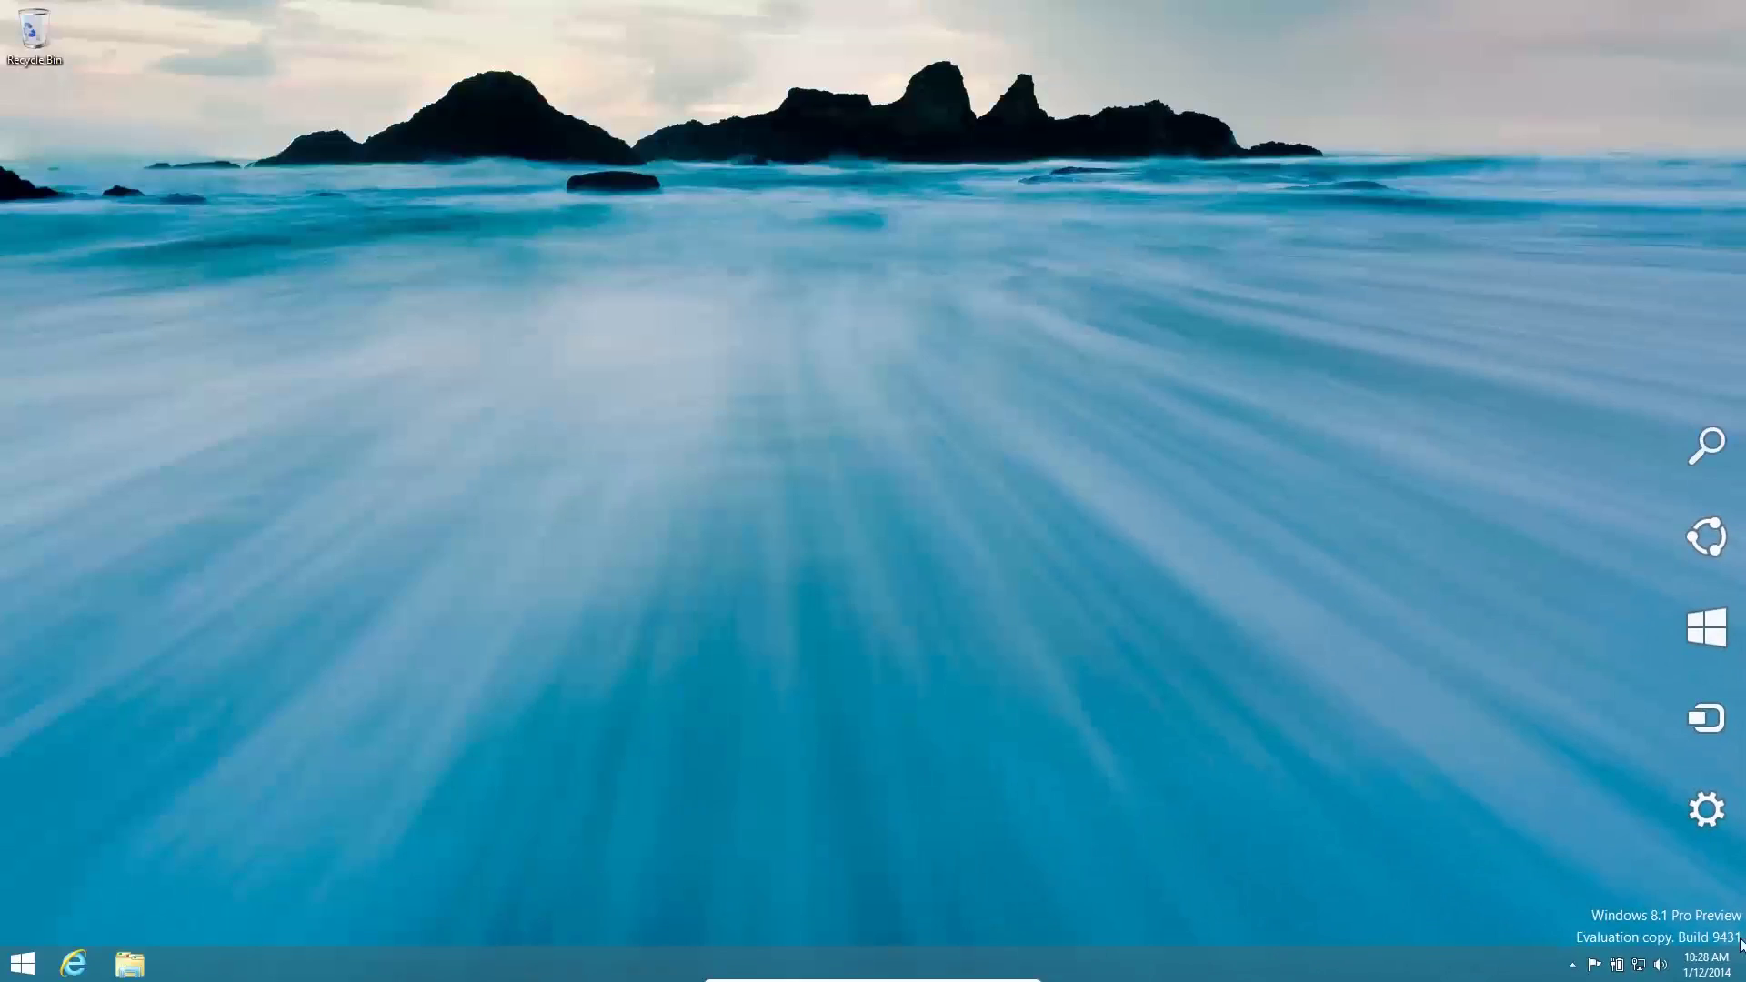
mouse_move(1725, 556)
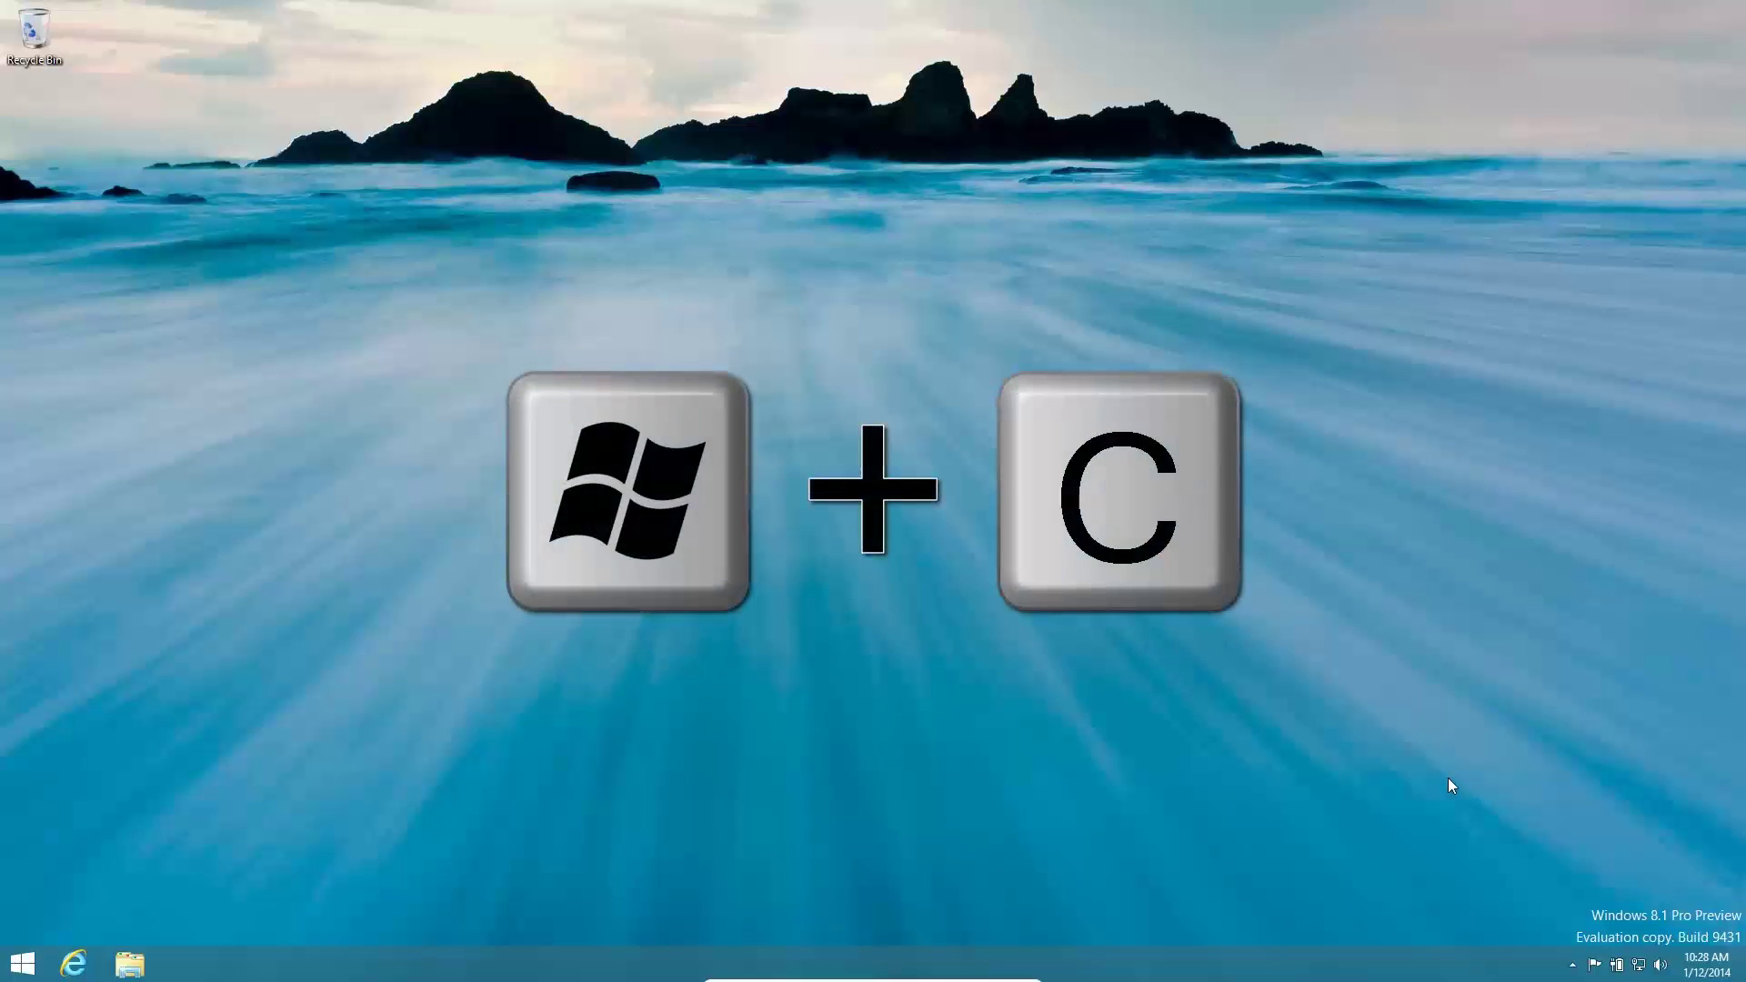
key(super+c)
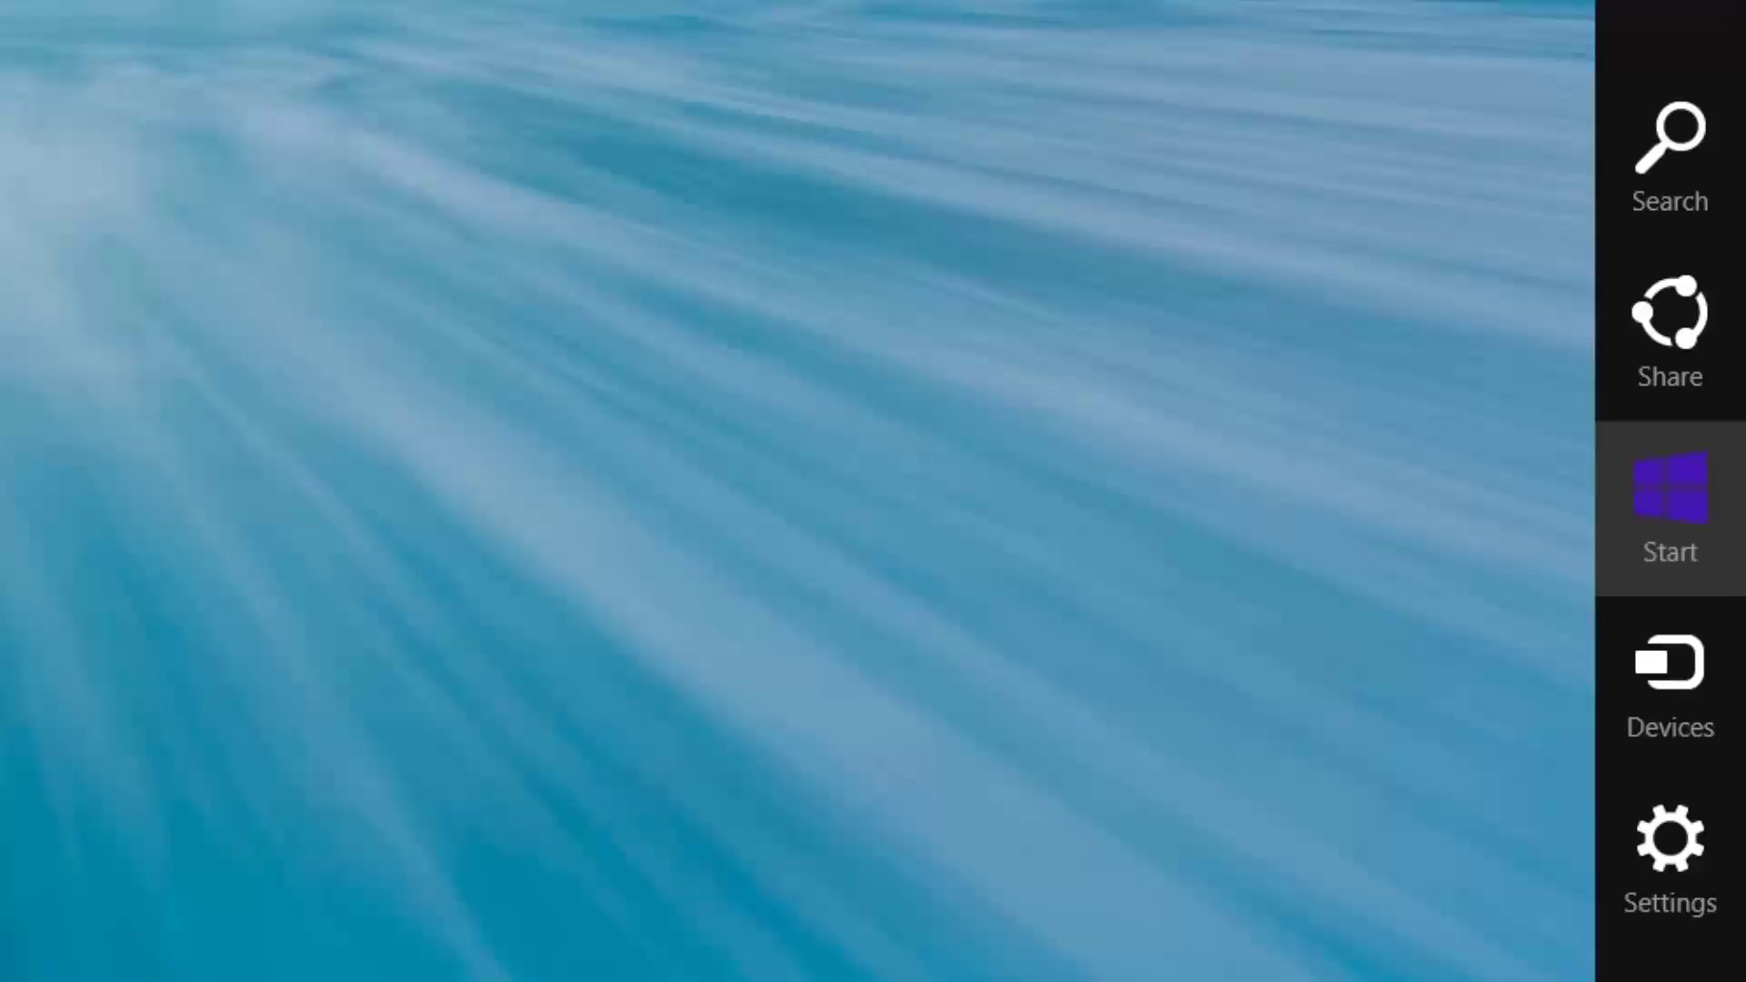
click(1668, 173)
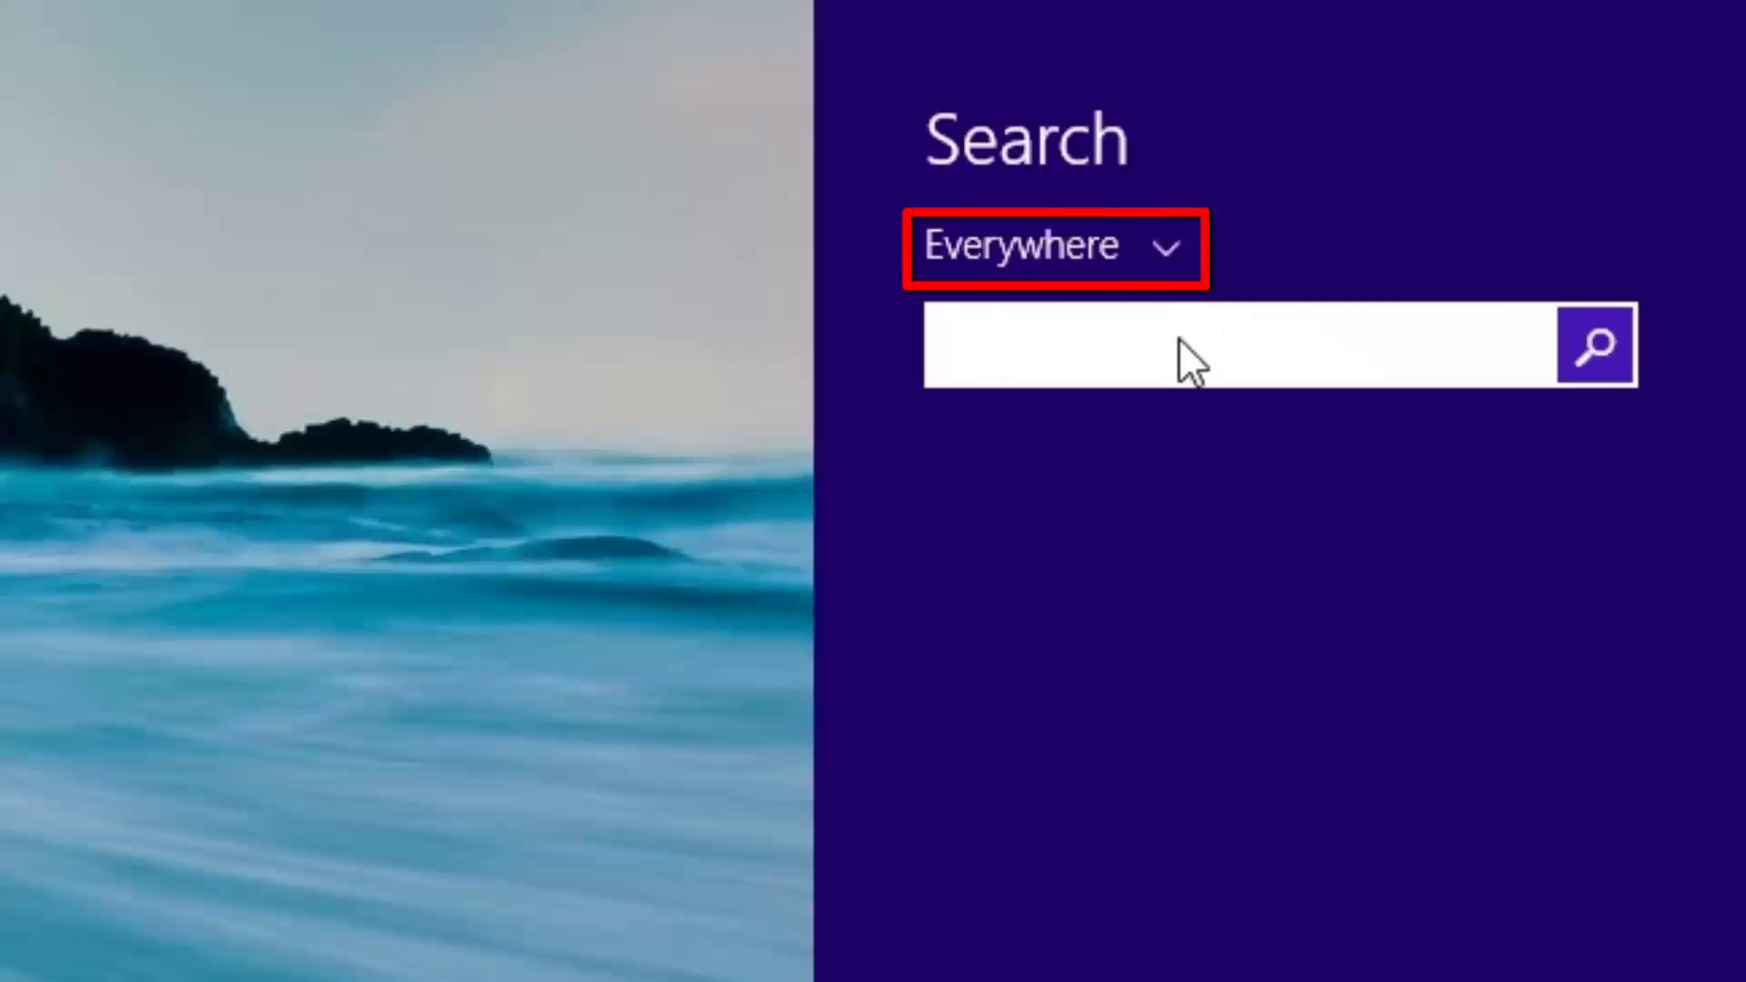
click(1178, 250)
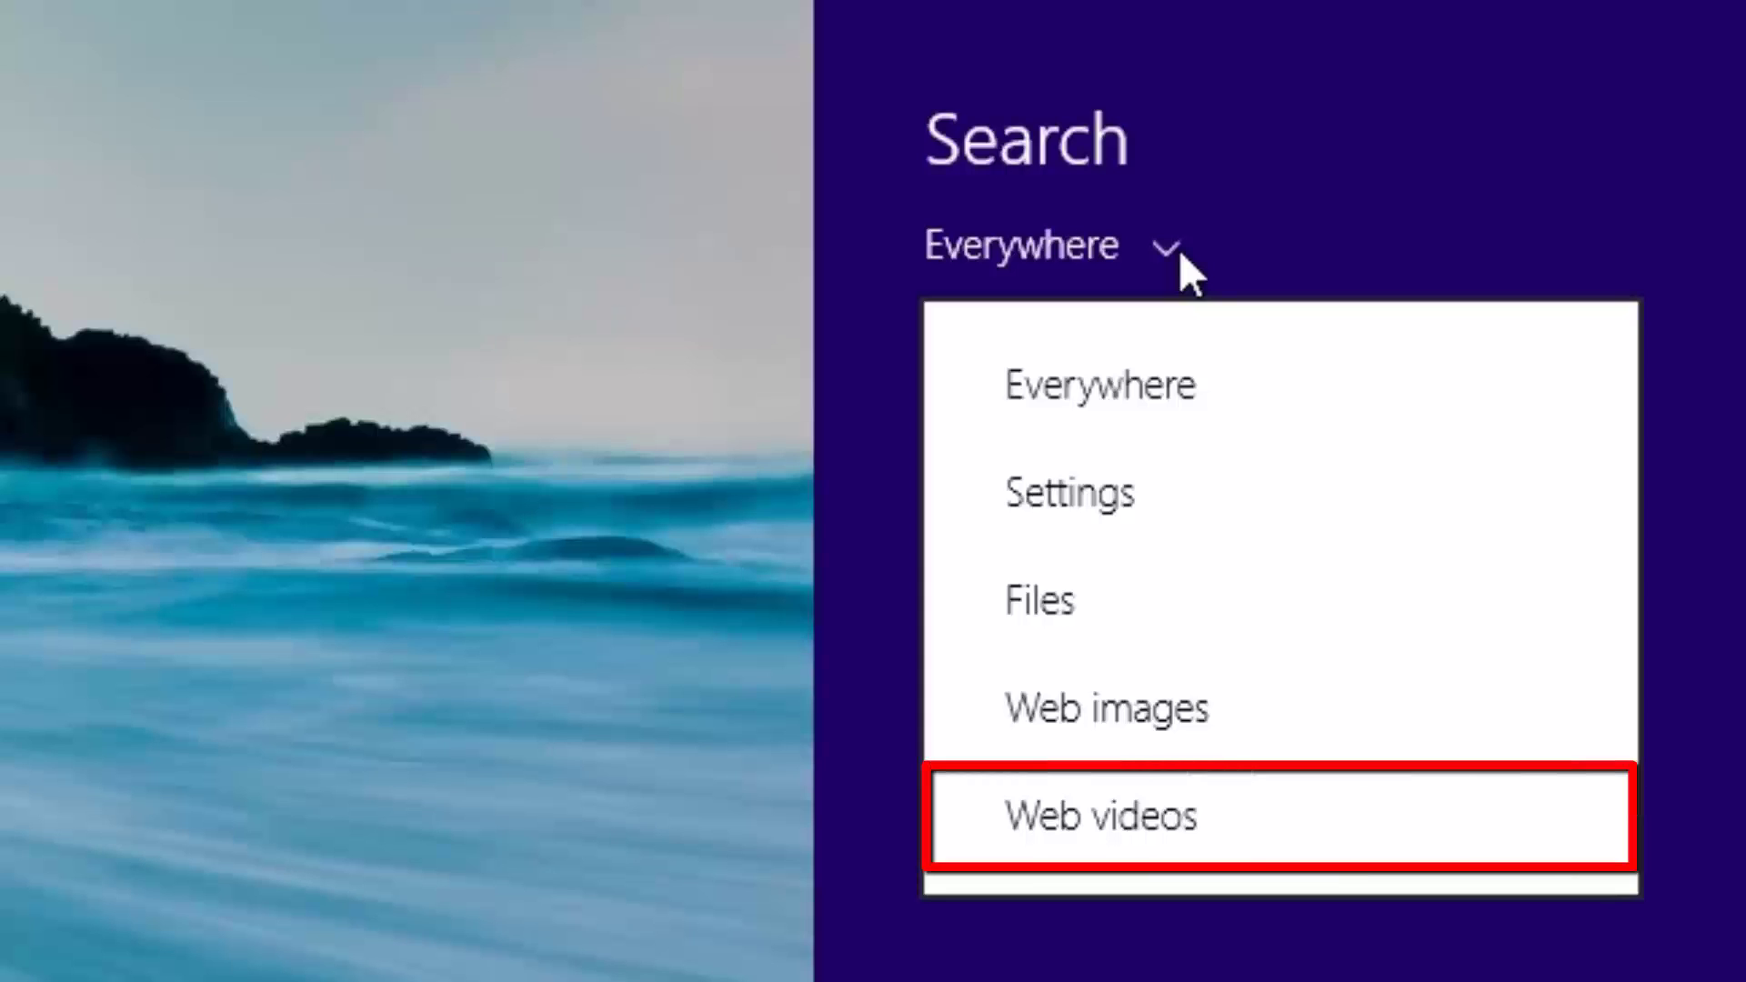
click(1125, 244)
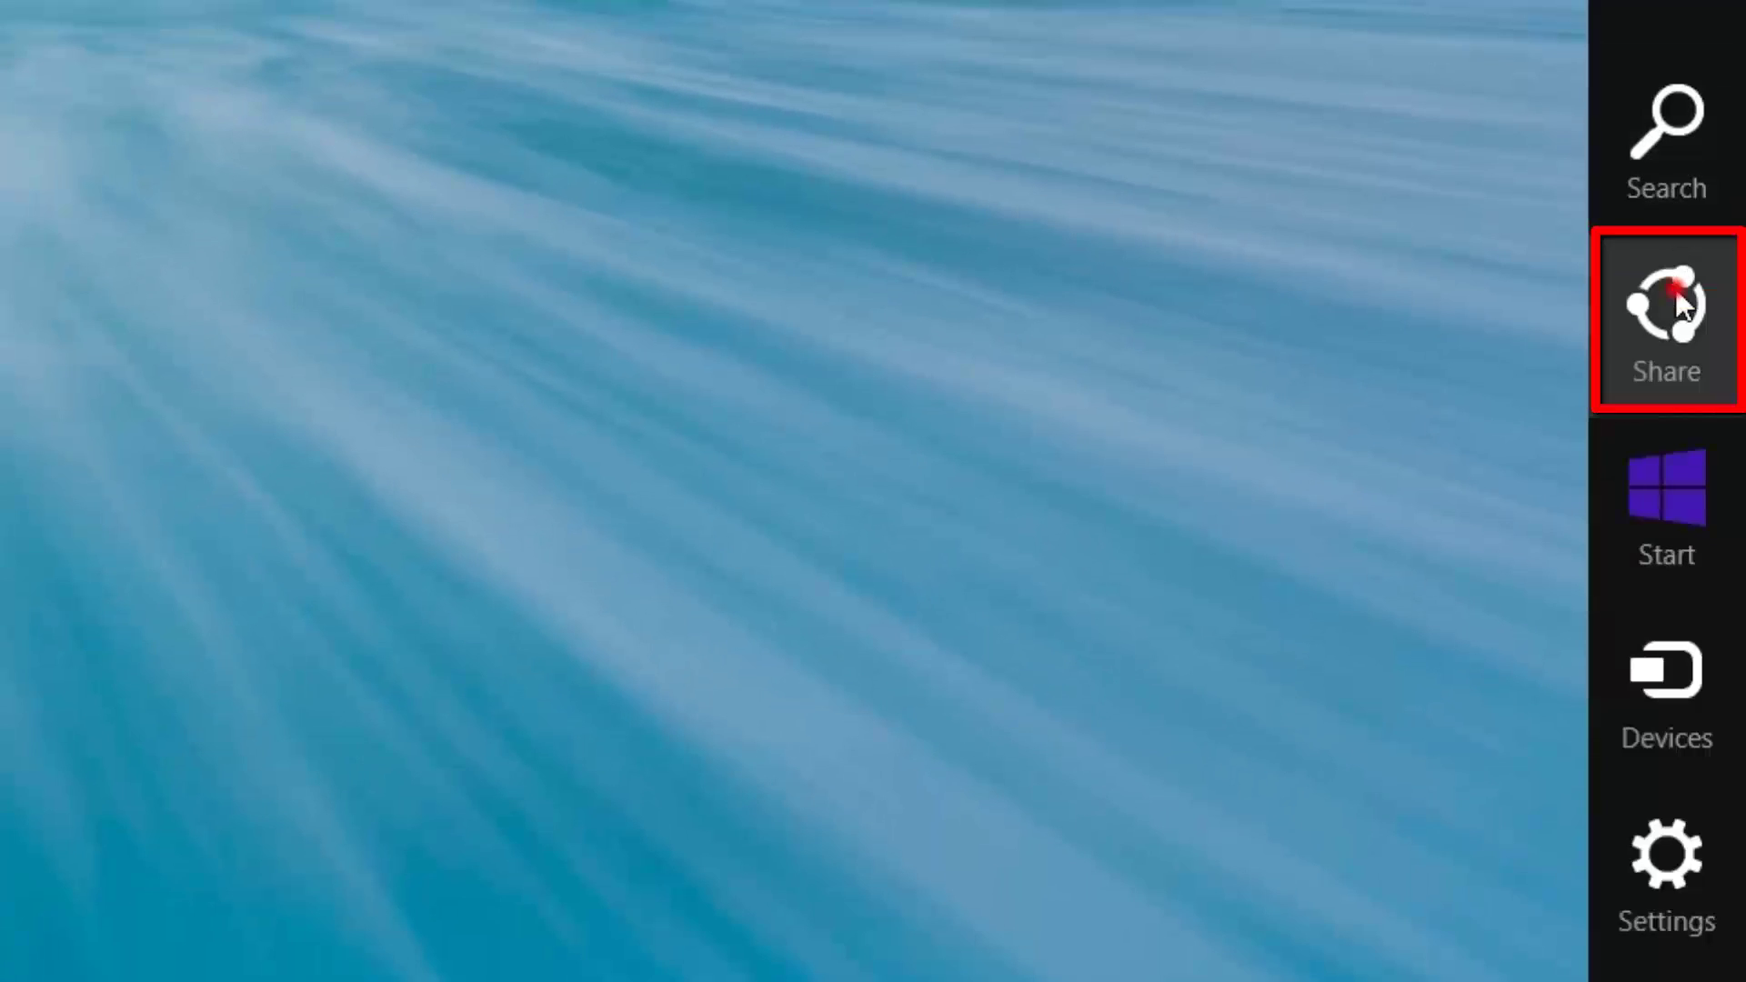
click(1677, 289)
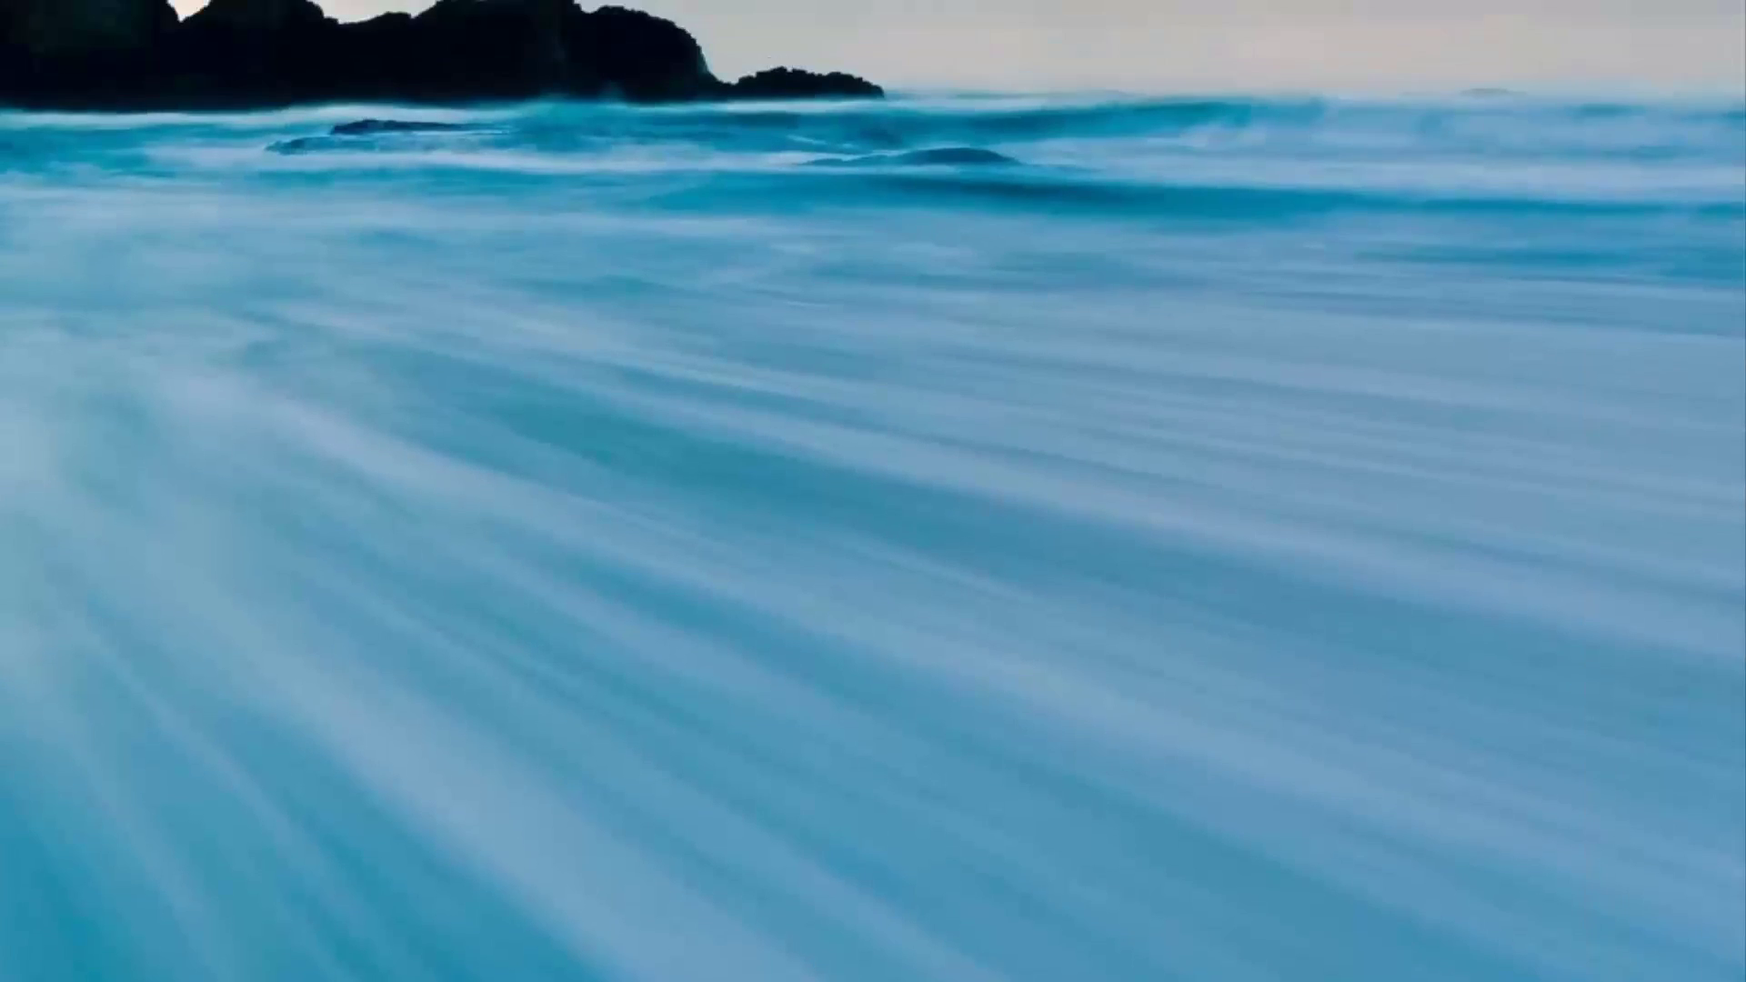
key(super+k)
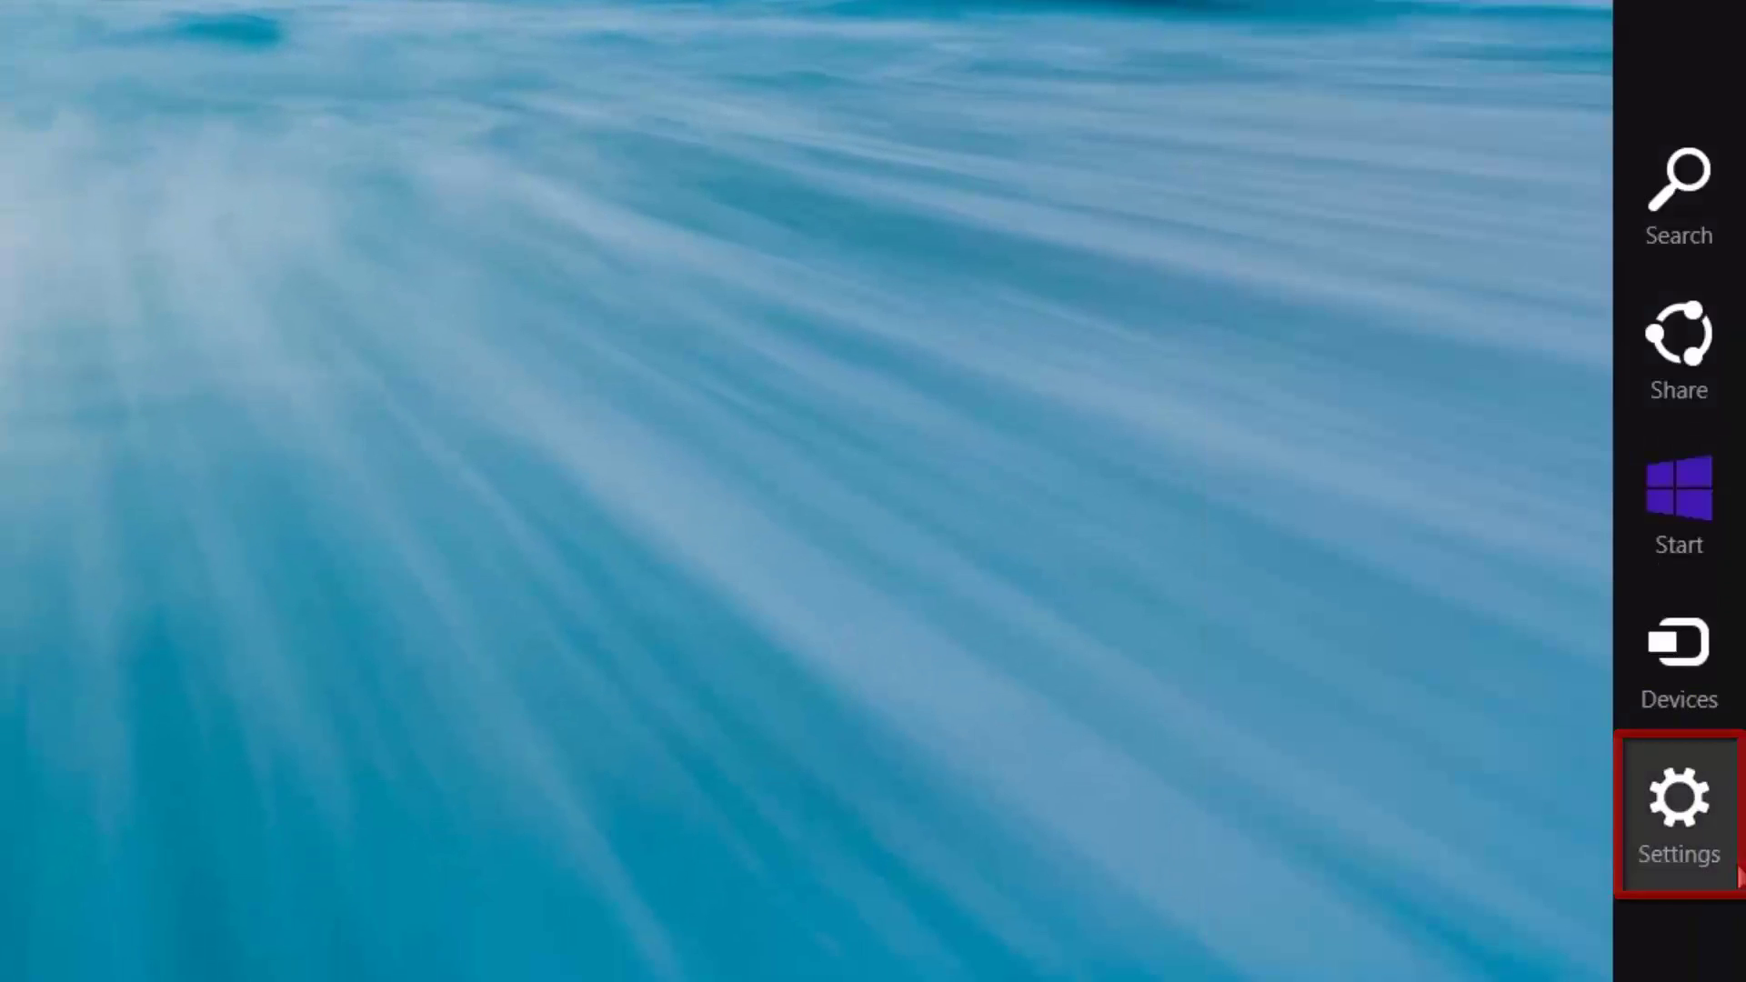
Open Control Panel from the Settings charm, then close it.
click(1735, 864)
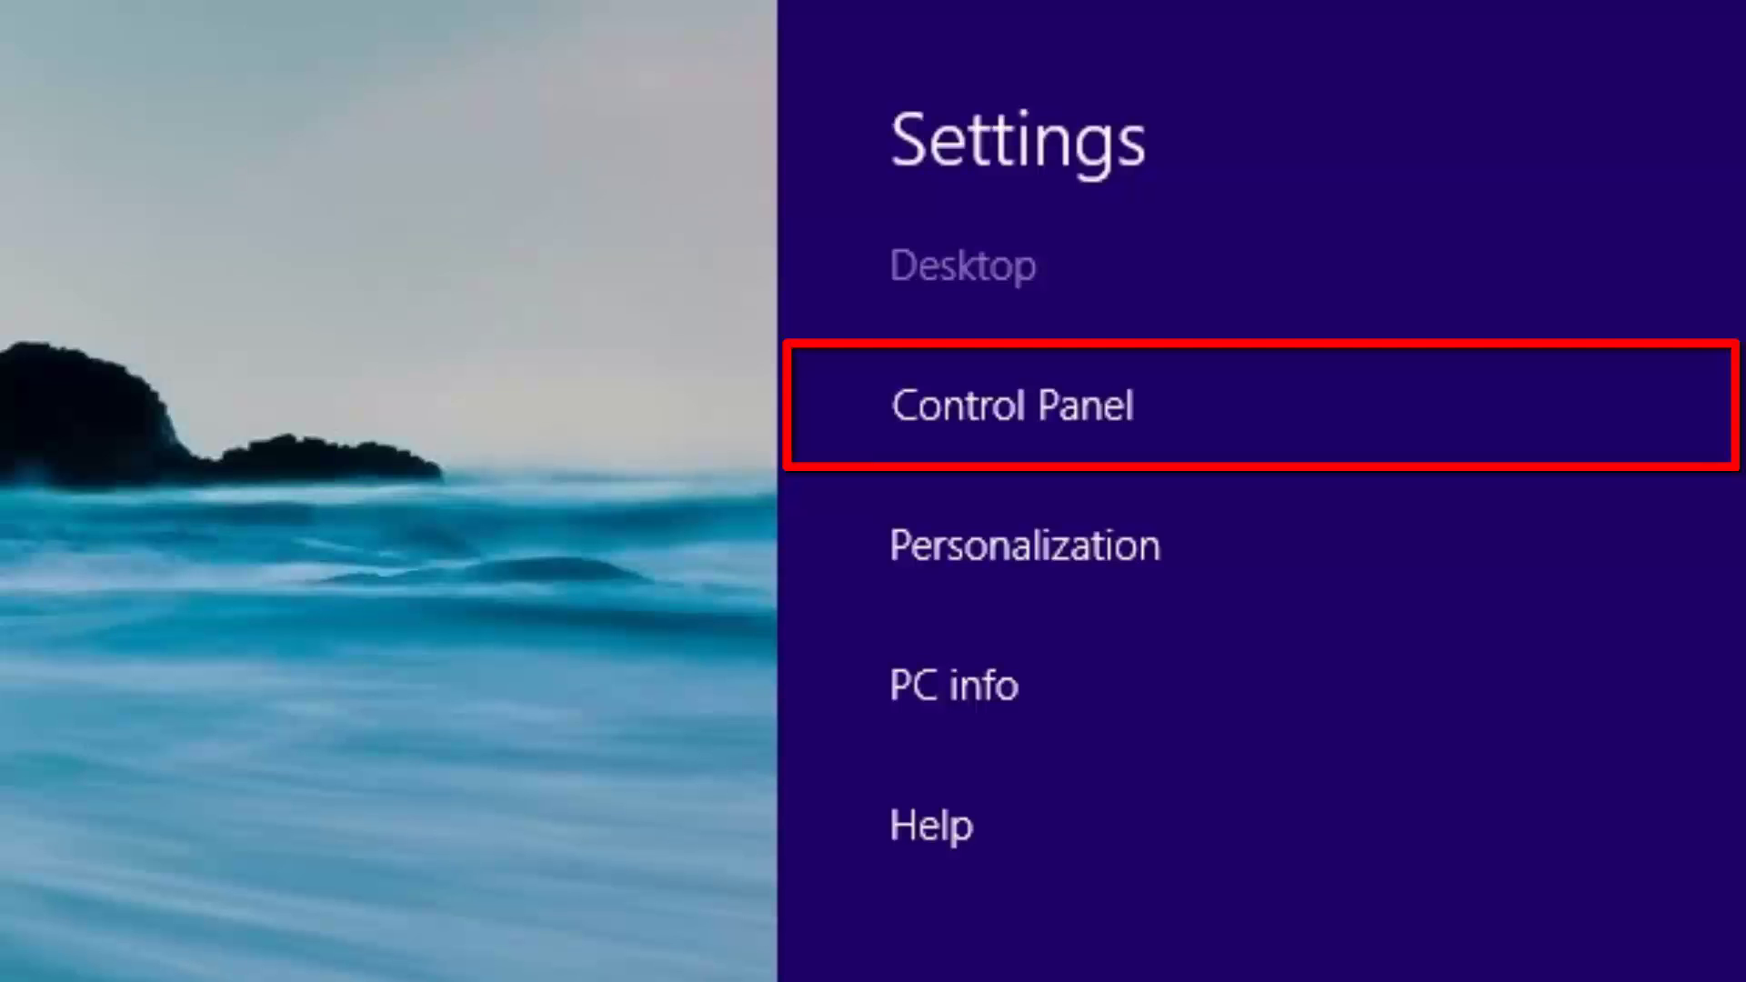
click(946, 415)
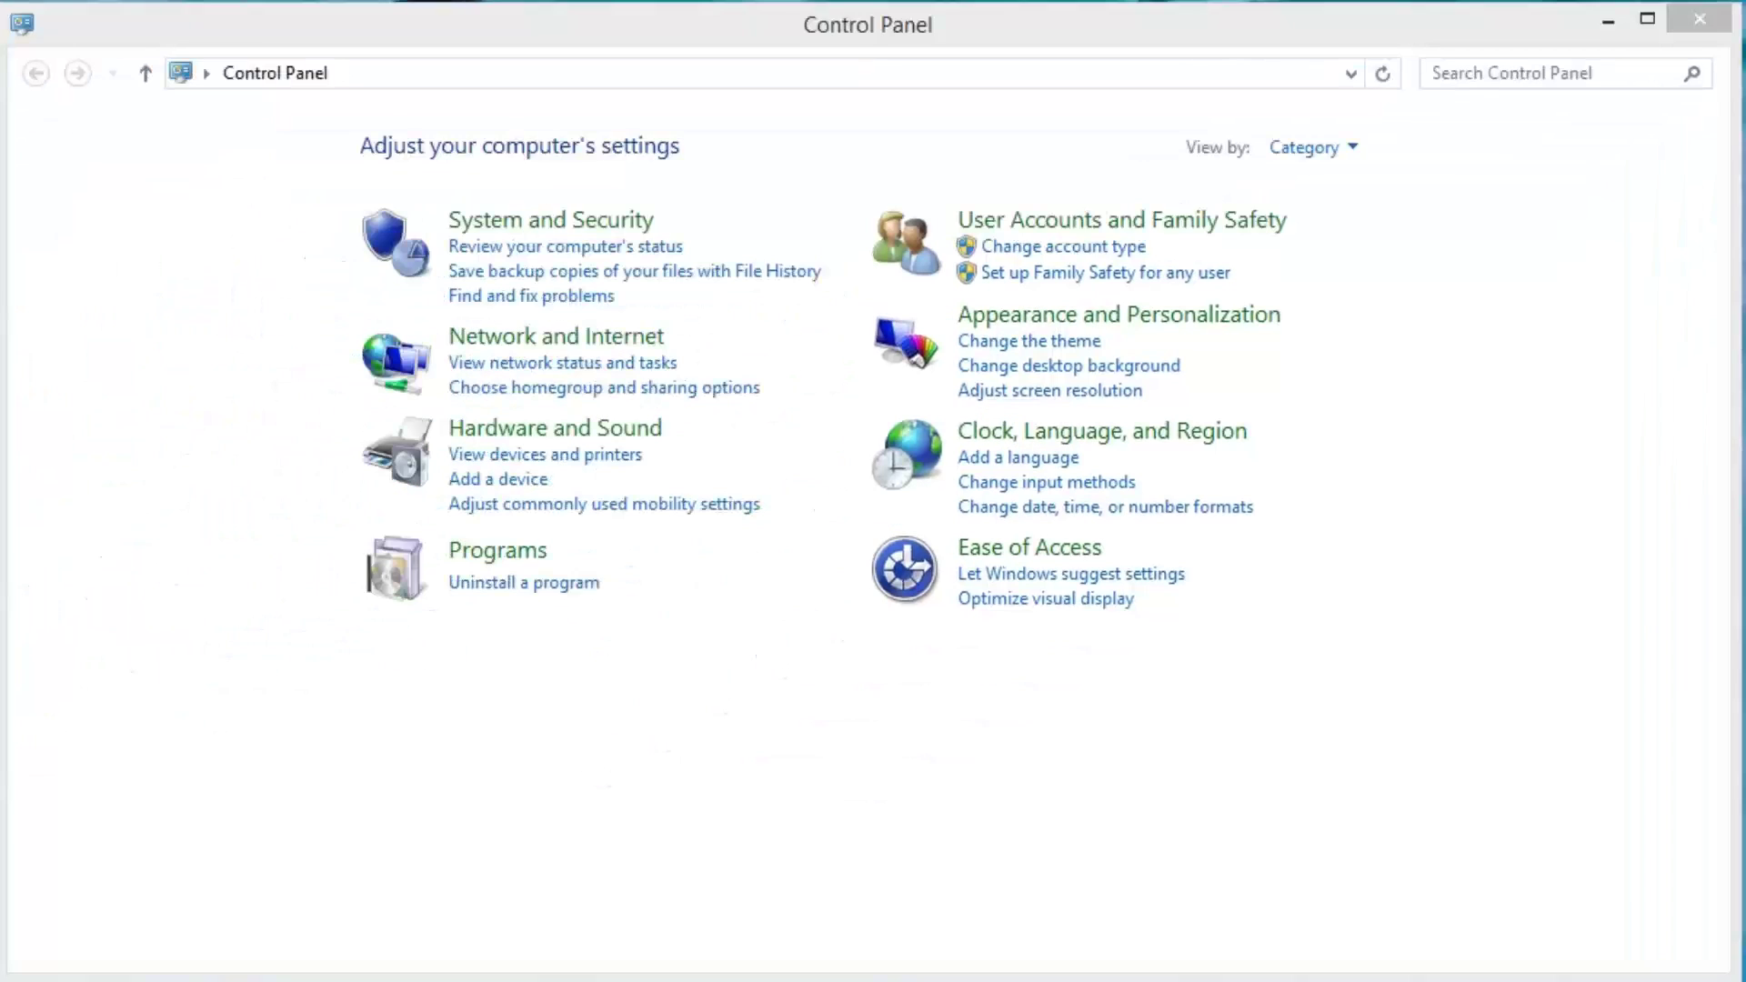
click(1708, 26)
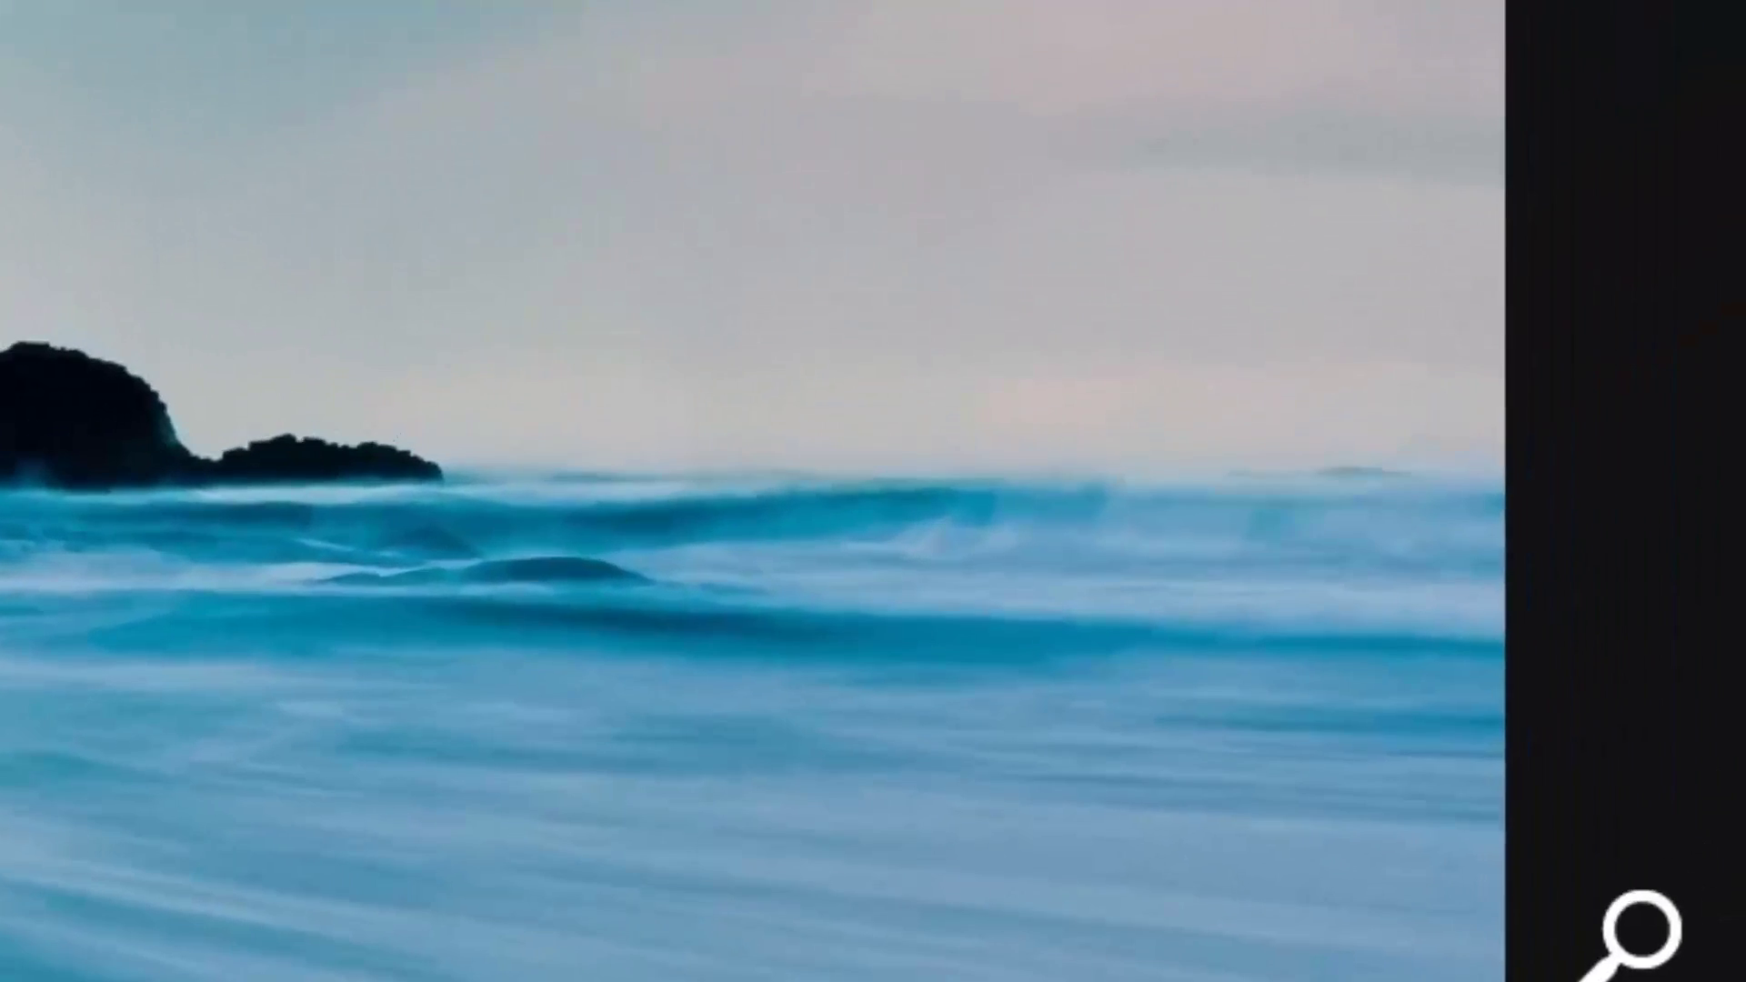
Reopen Settings with Win+I, open Personalization, then close it.
key(super+i)
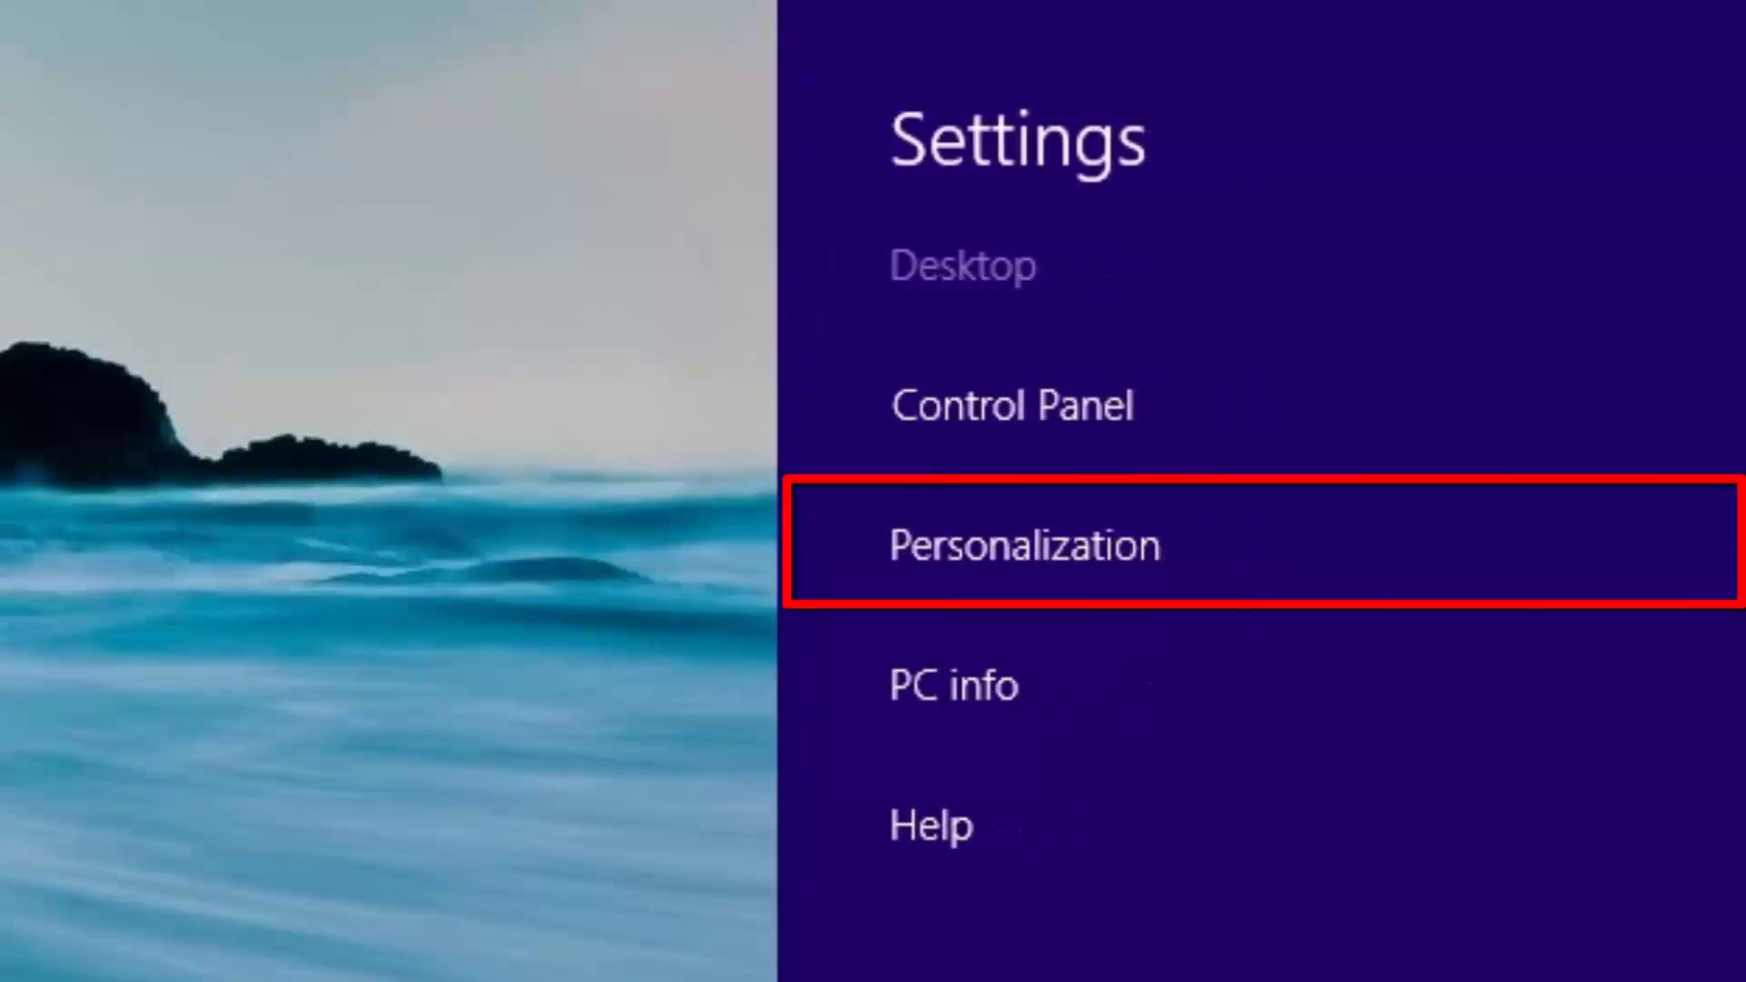
click(955, 586)
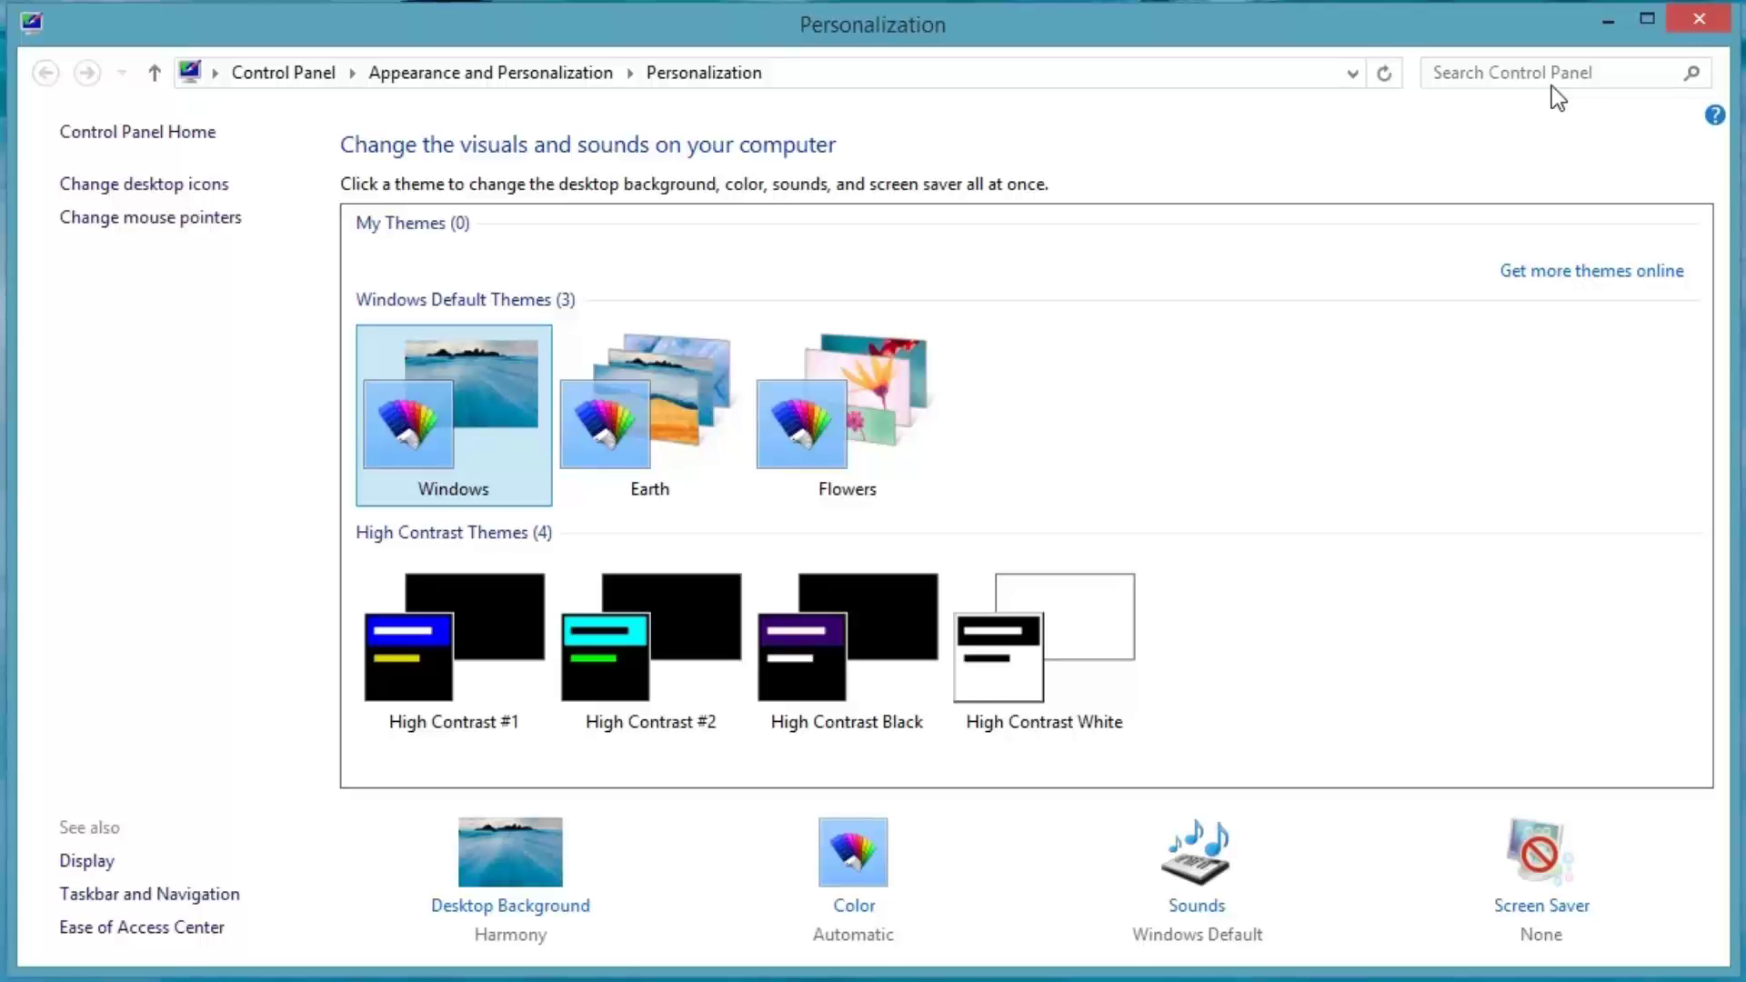
click(1693, 20)
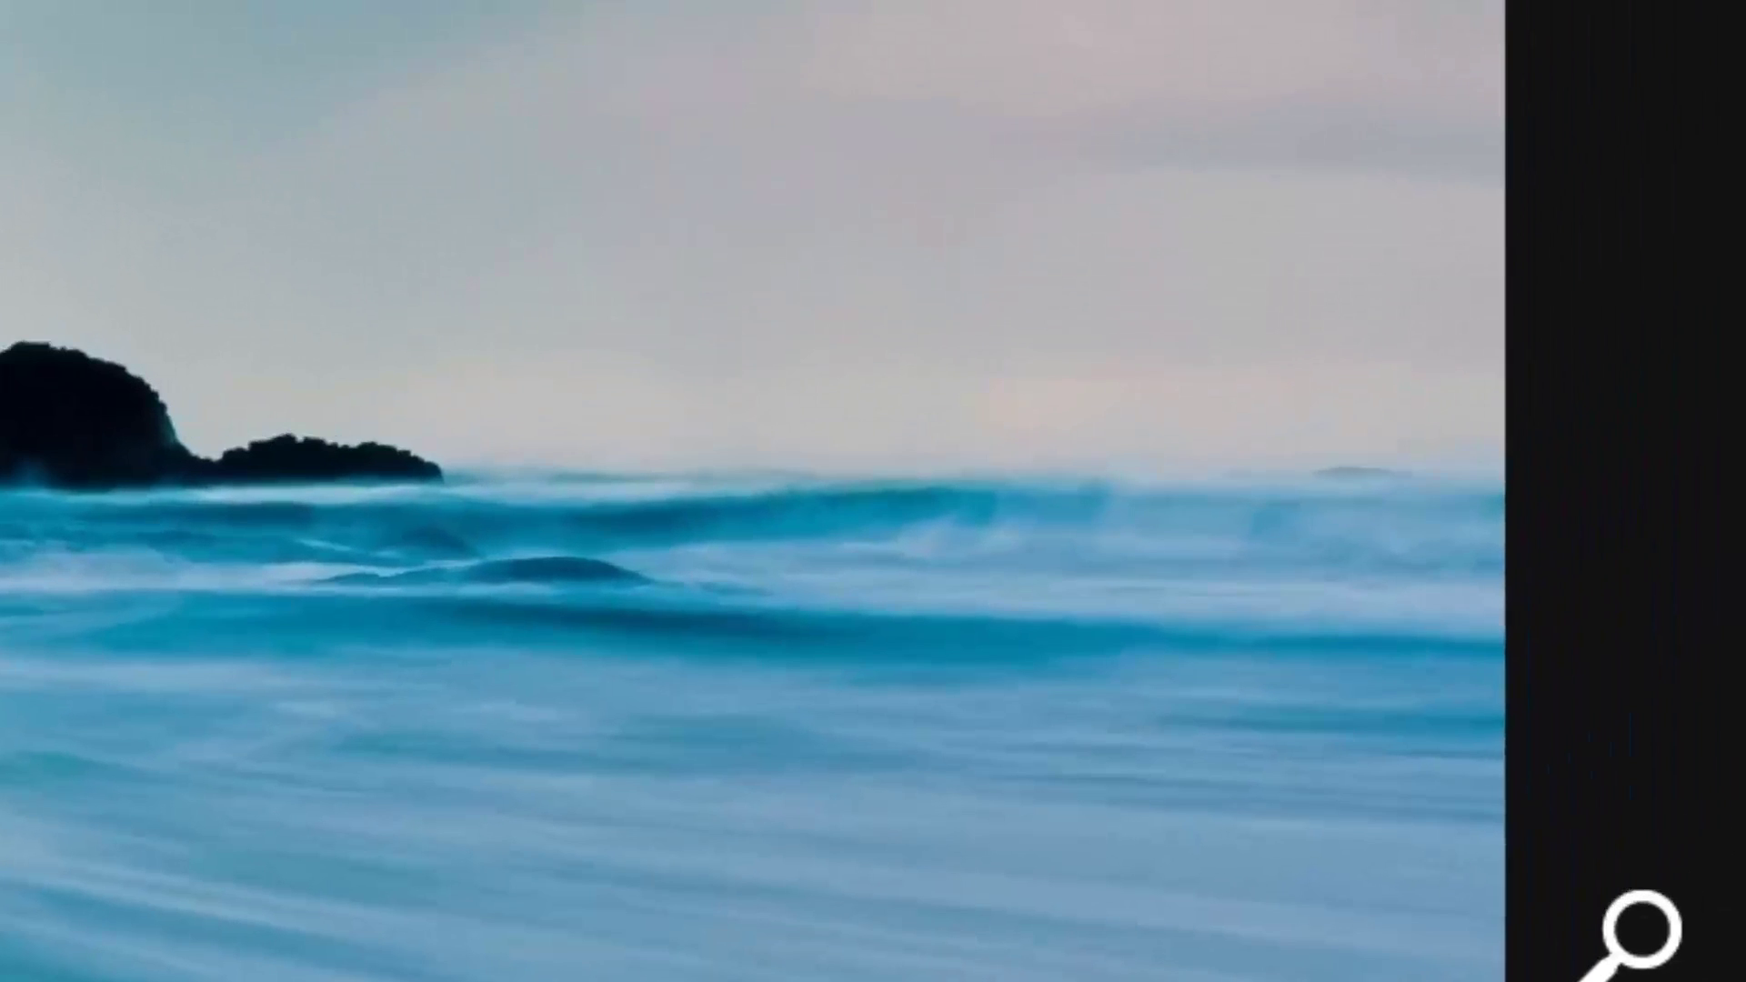
click(1710, 728)
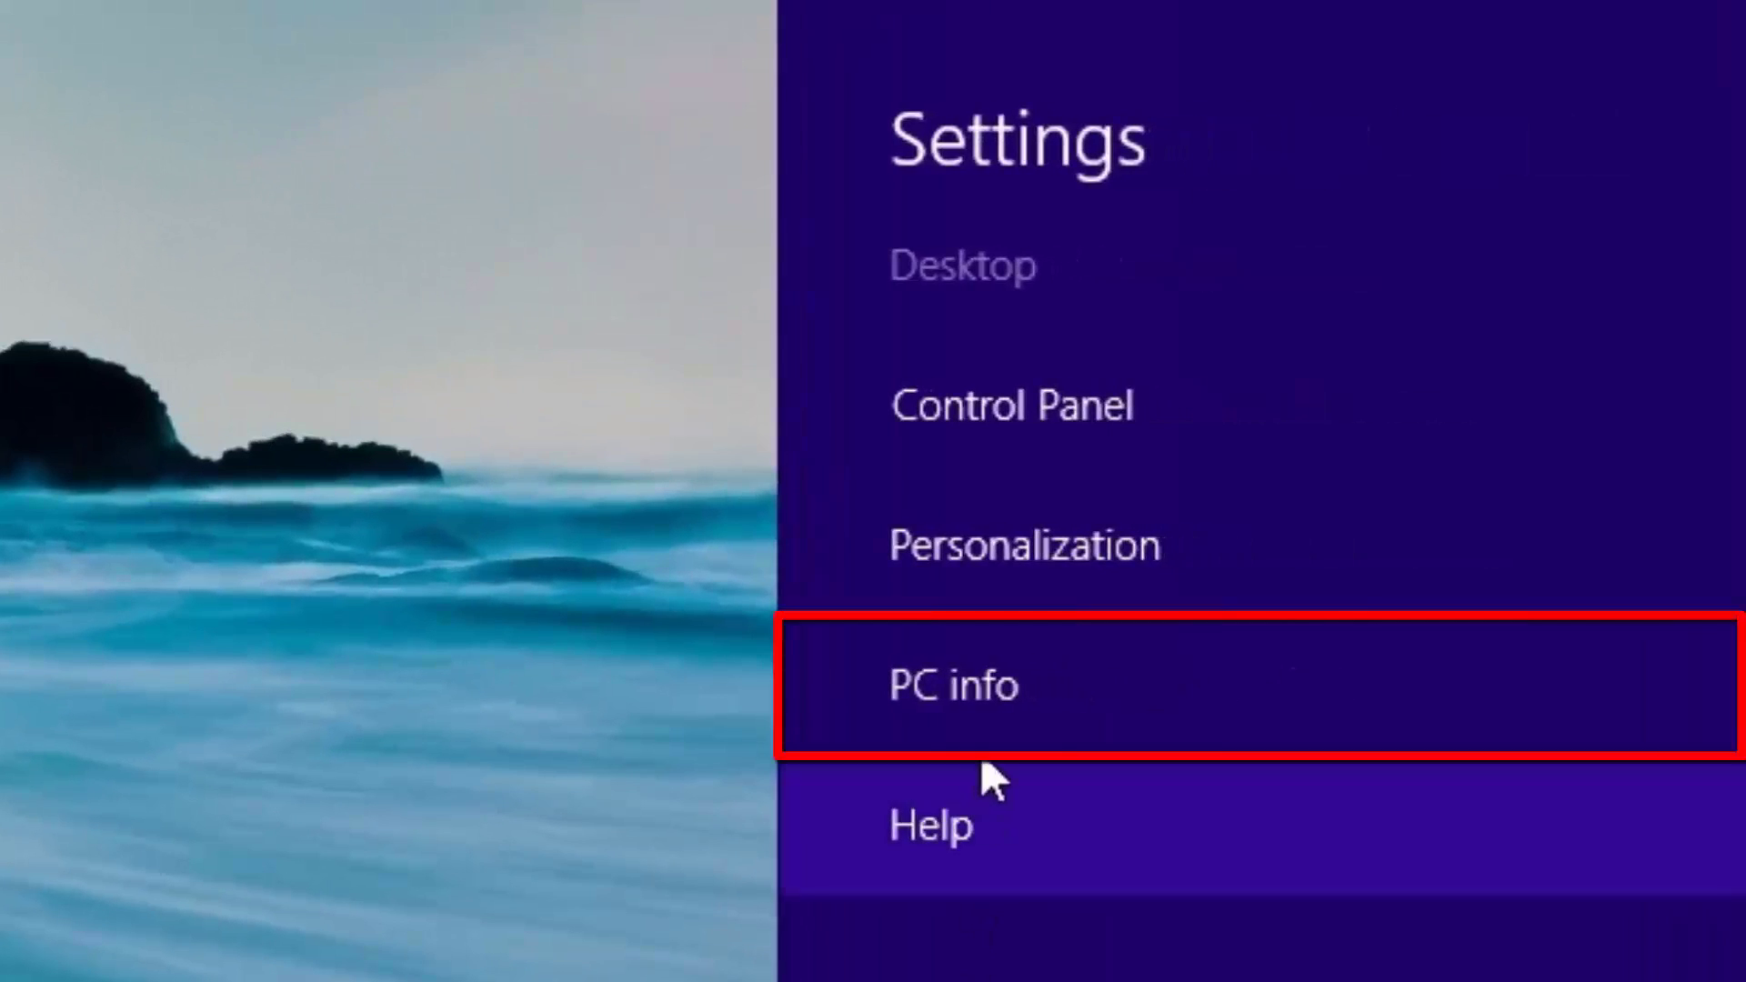
click(985, 713)
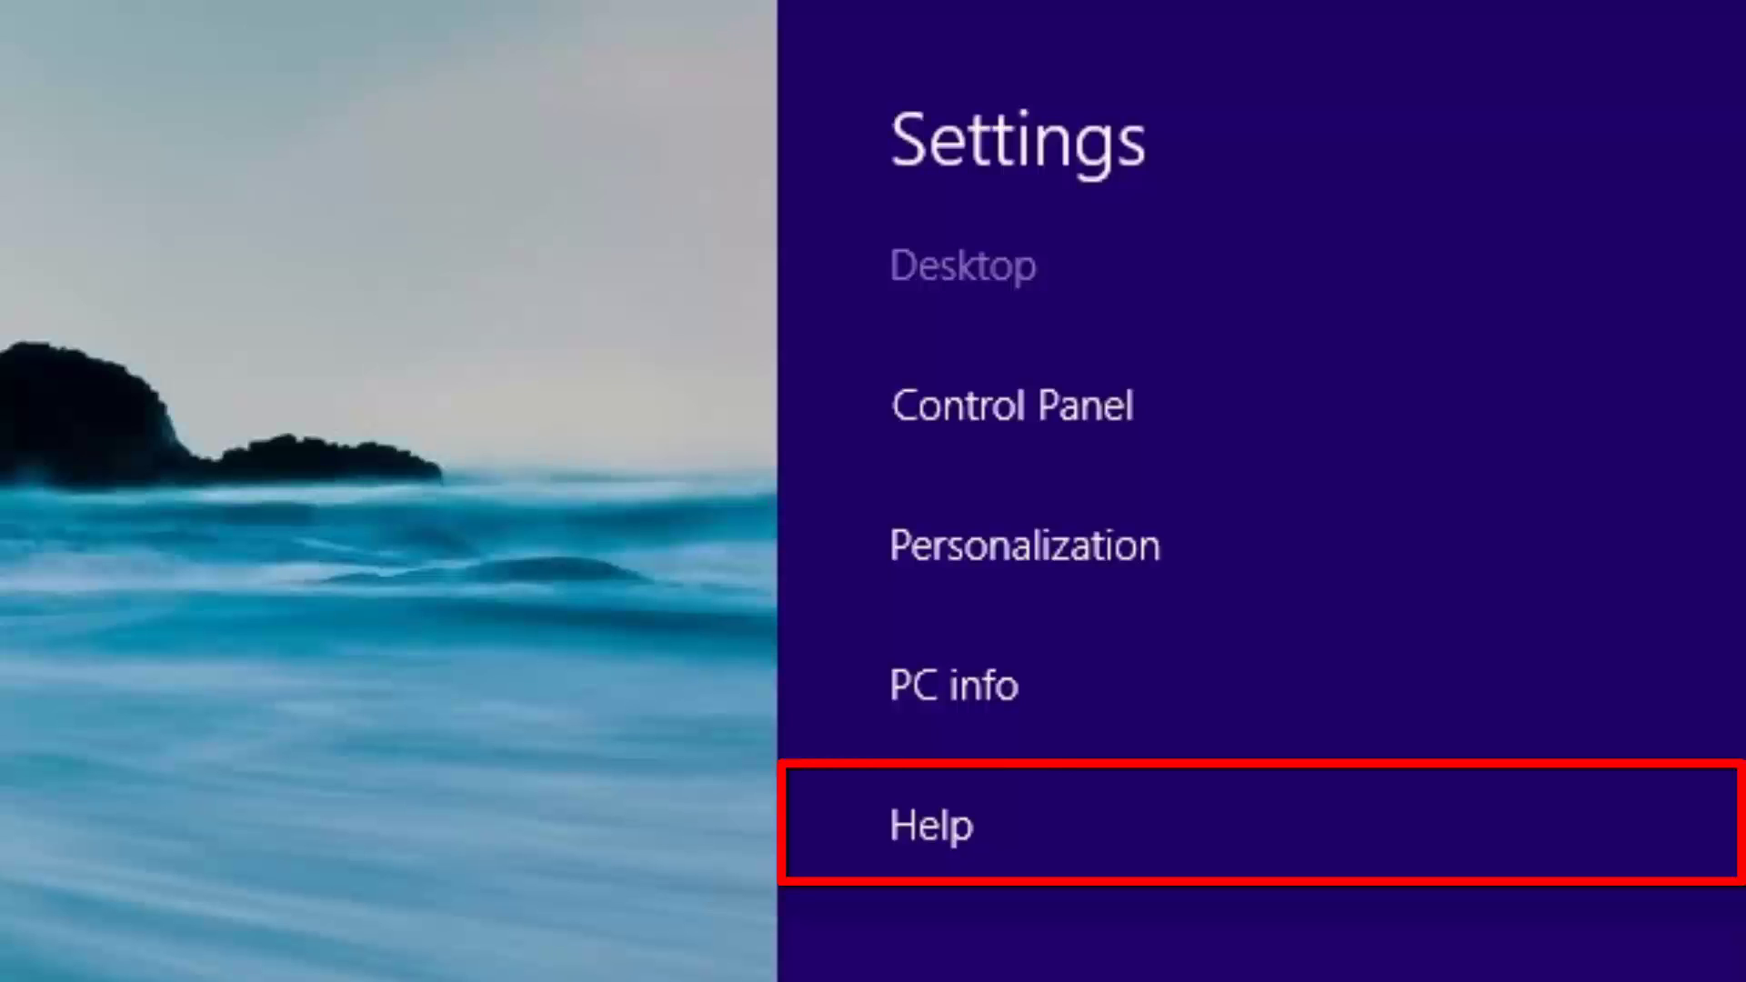
click(944, 854)
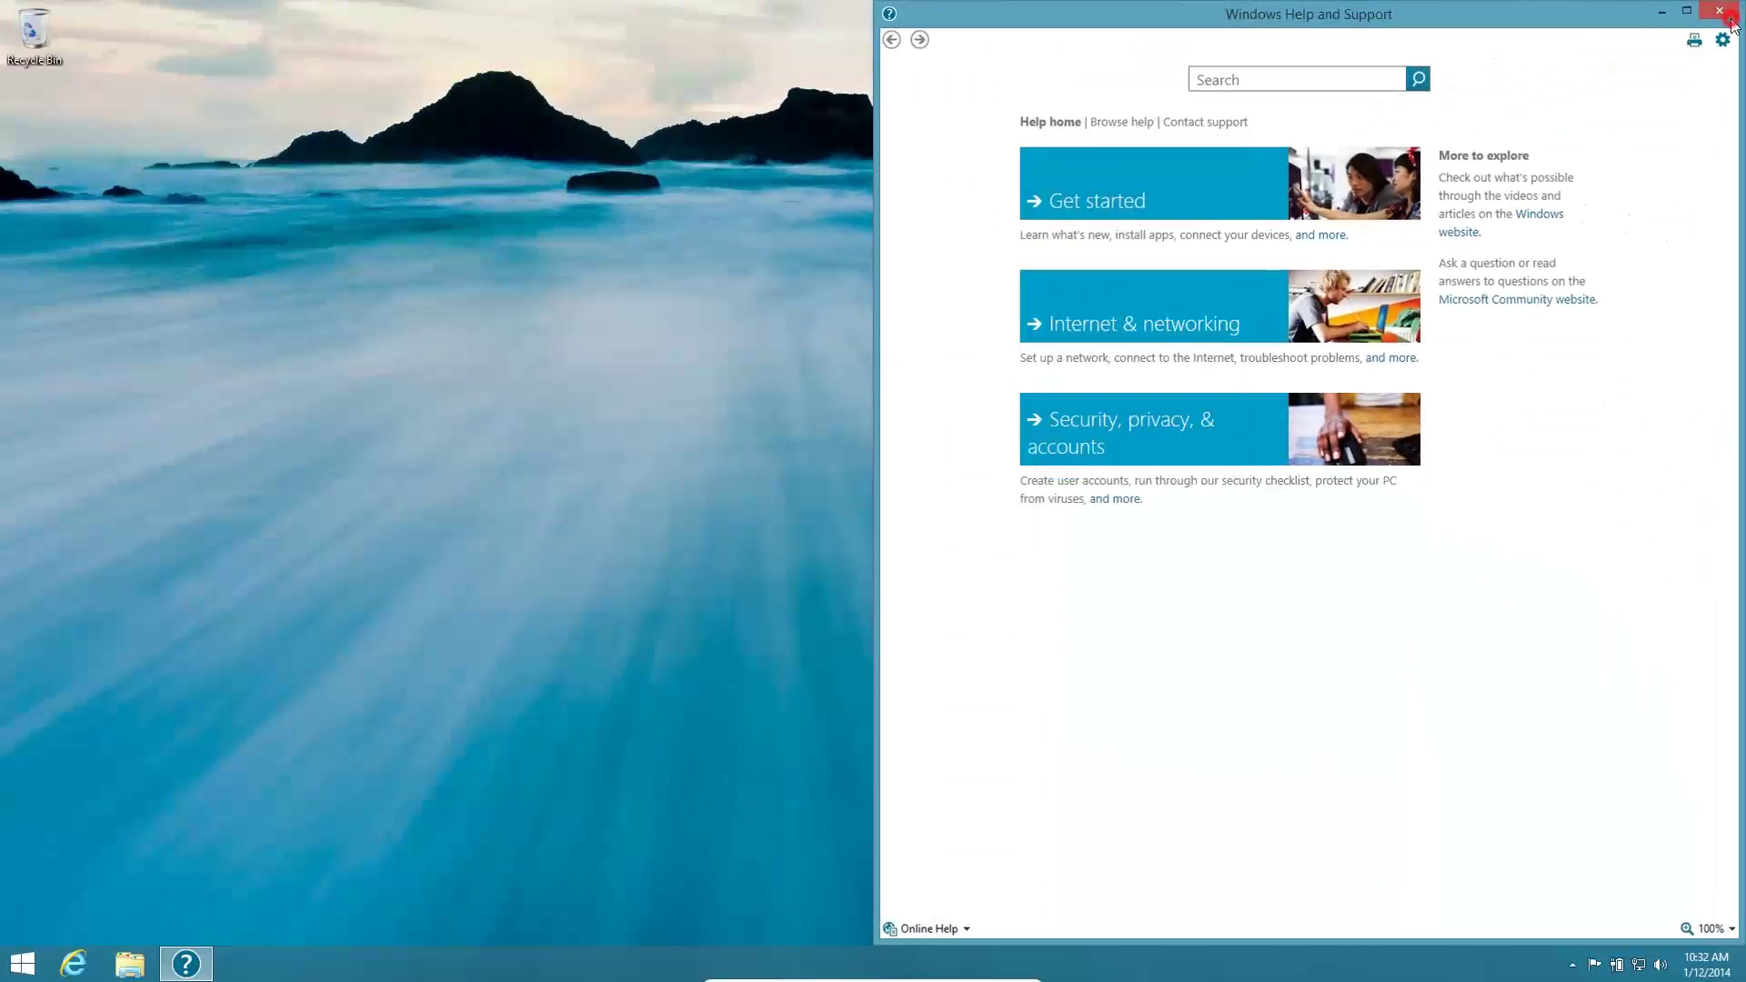
key(alt+F4)
key(super+c)
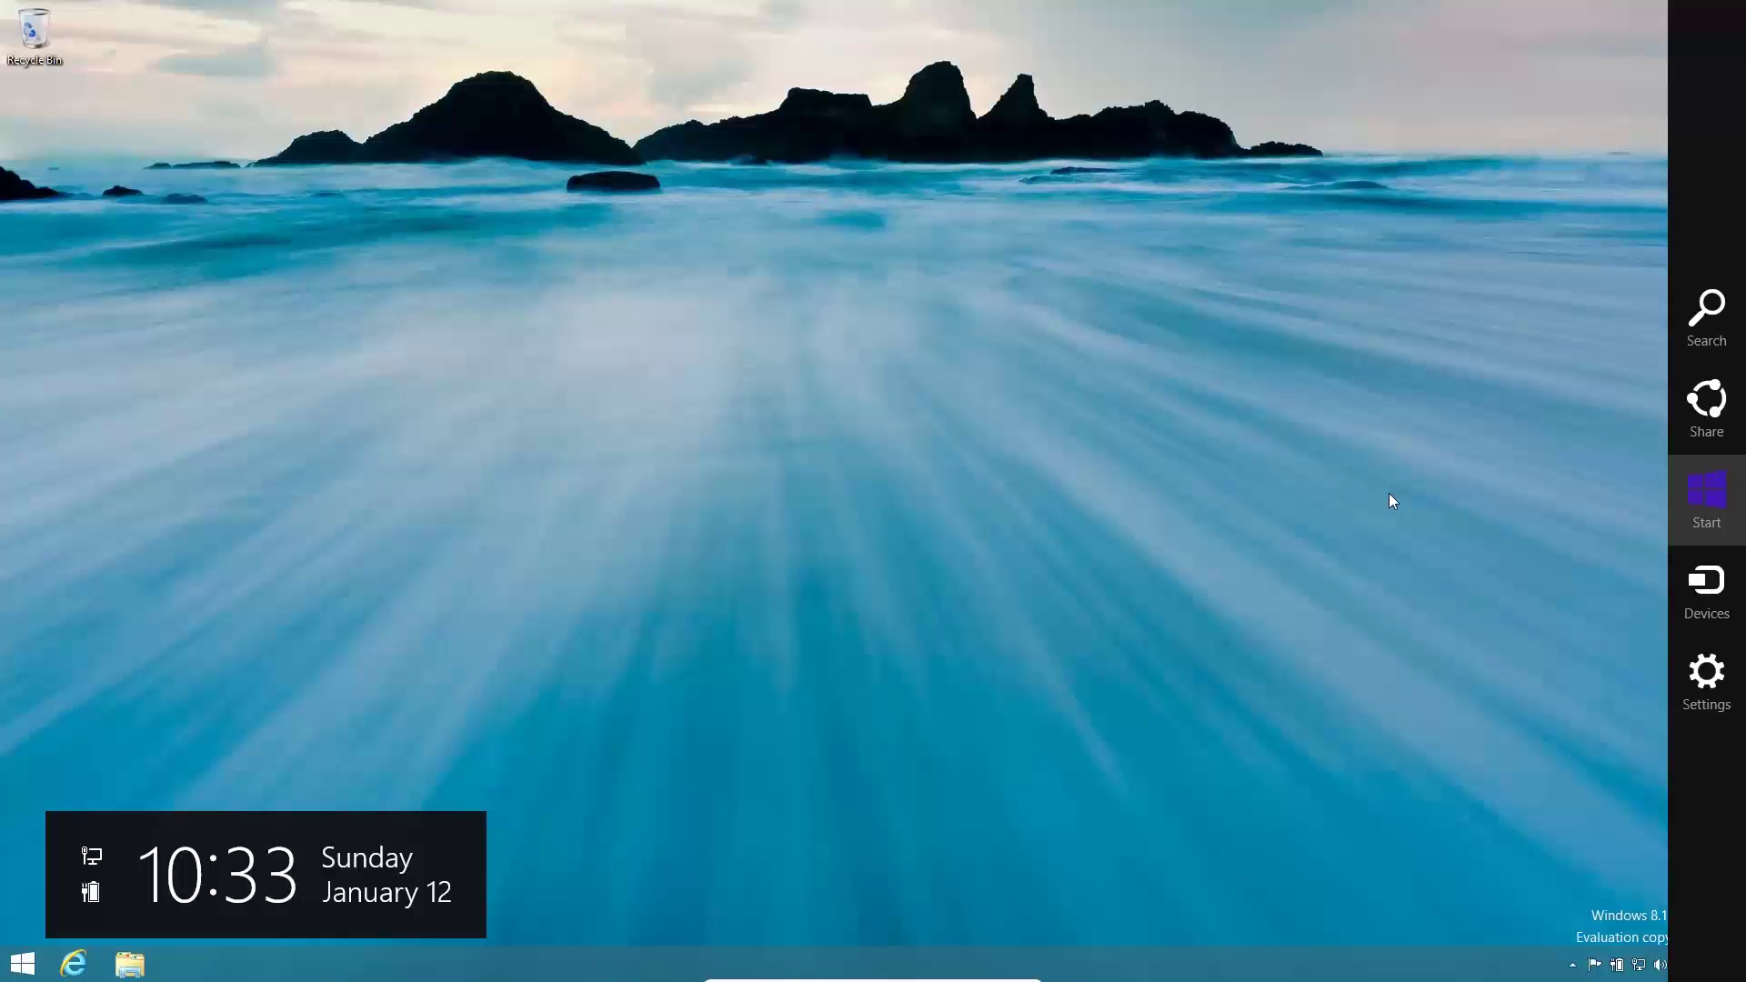
Show the Shut down and Restart choices under Settings > Power, dismiss them, and return to Start.
click(1707, 677)
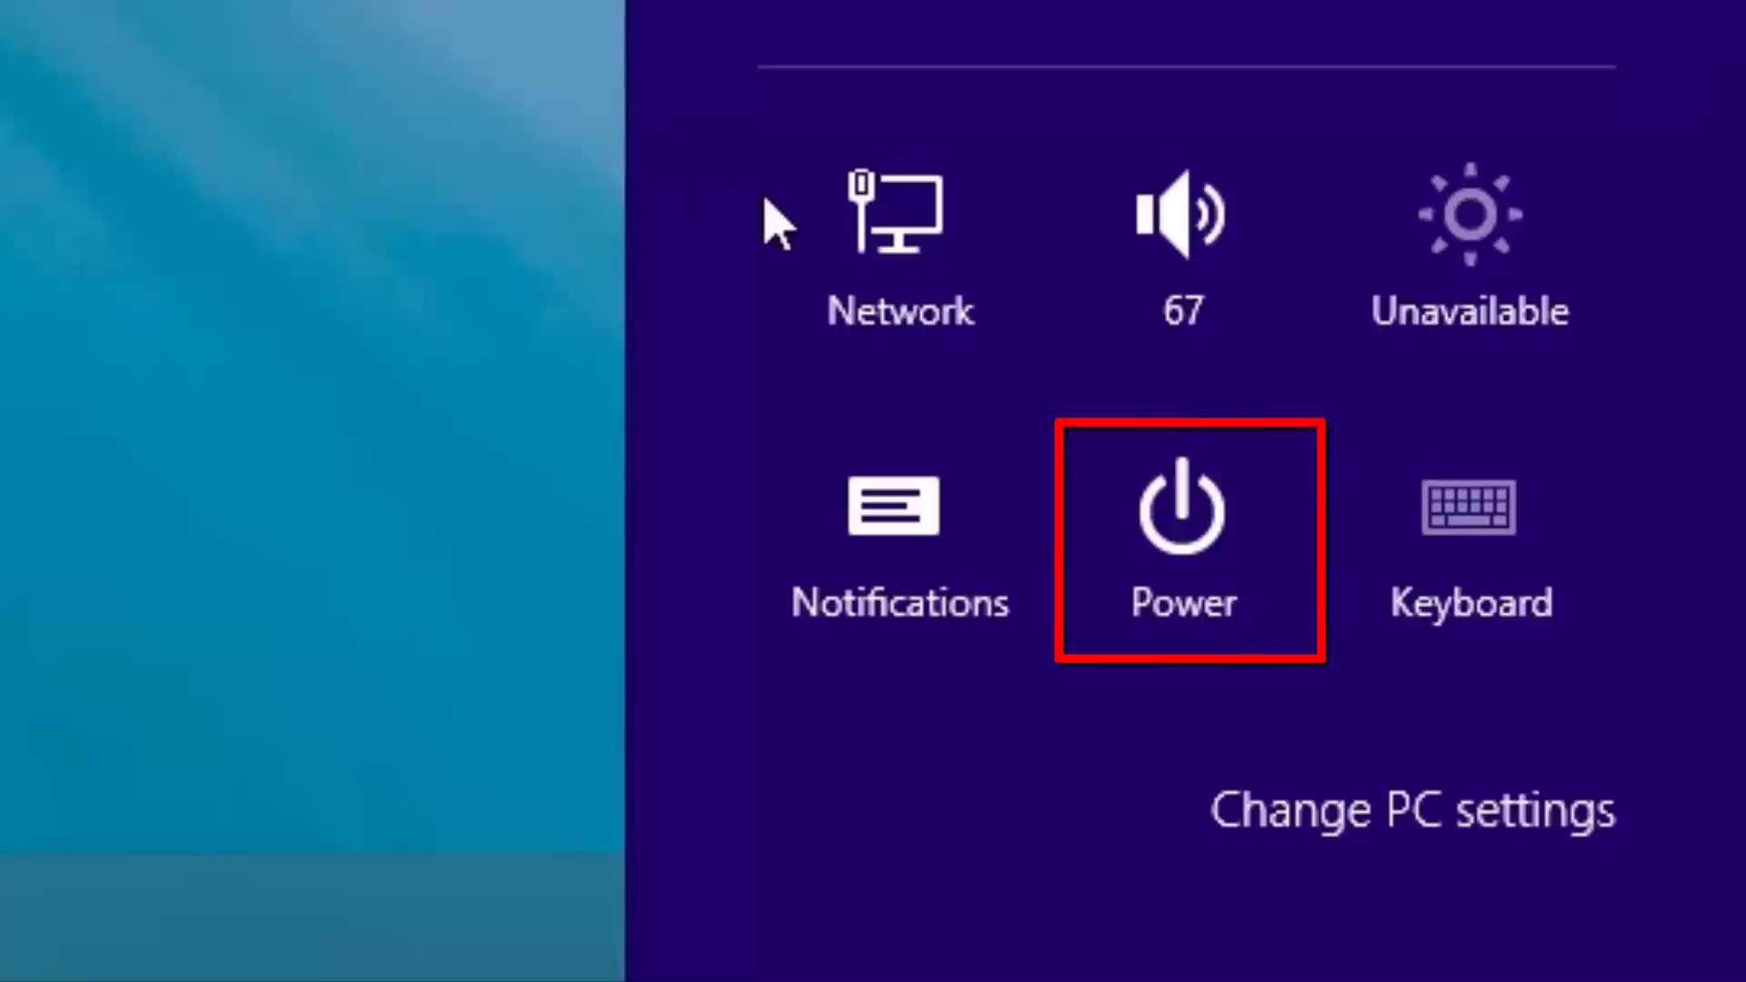
click(1142, 543)
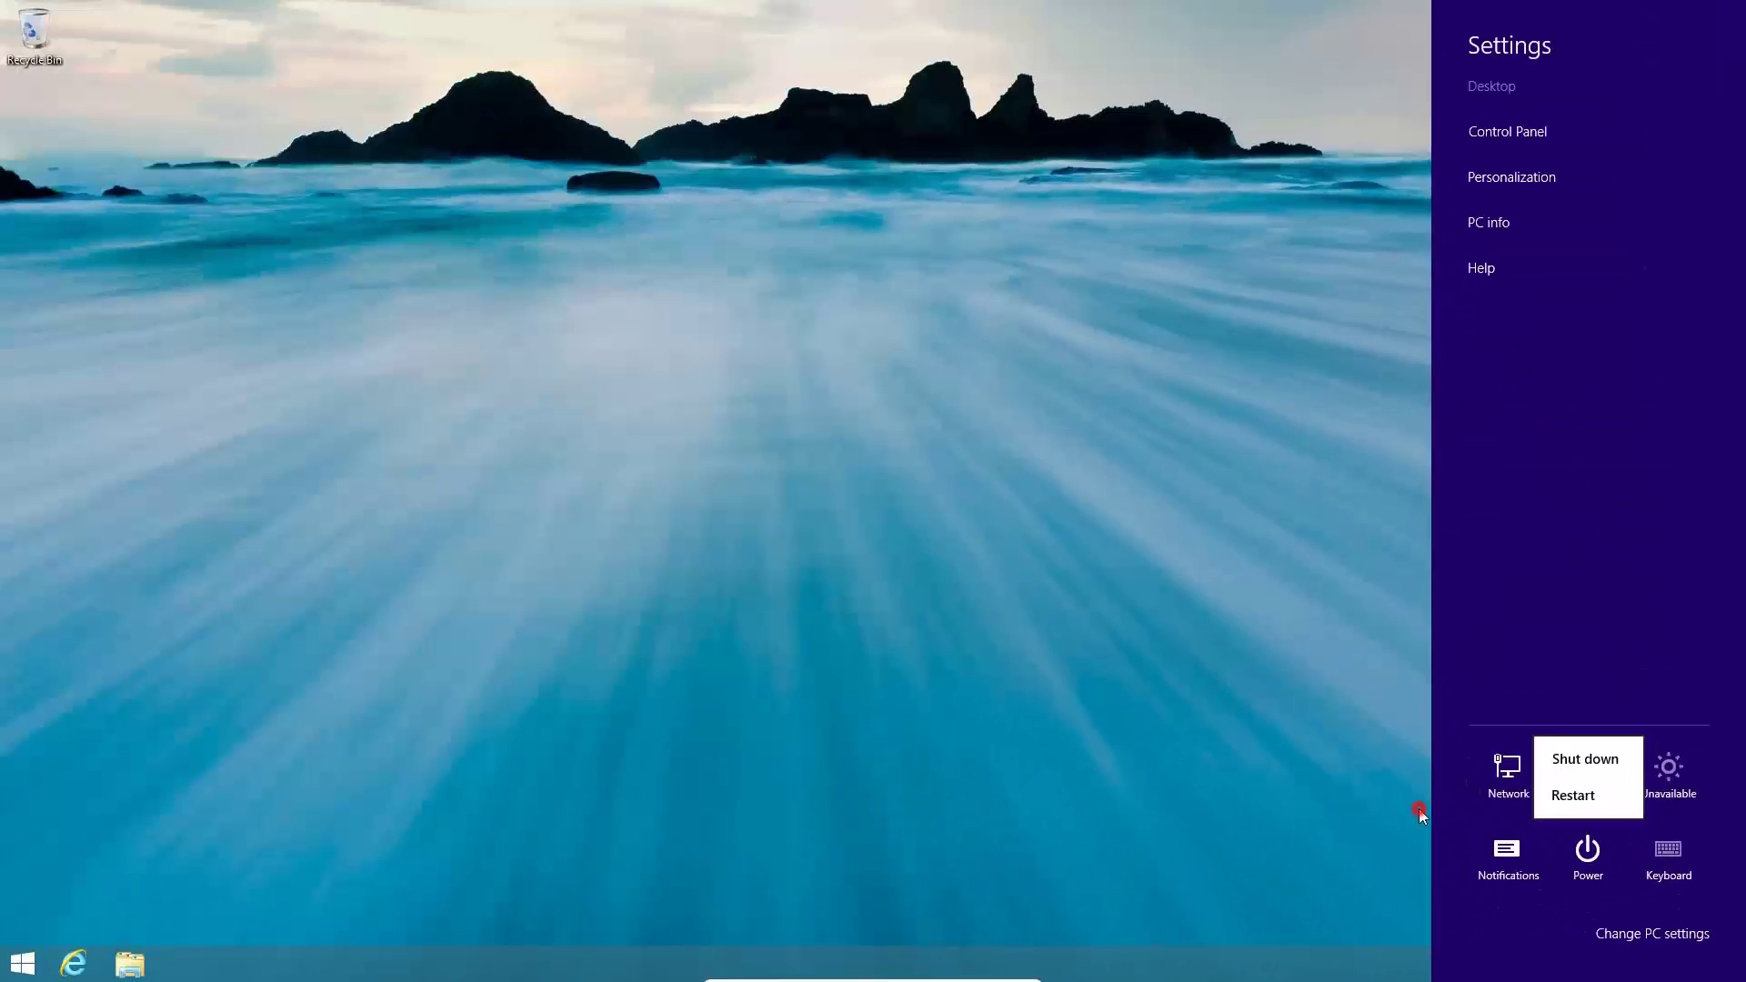
key(Escape)
key(super)
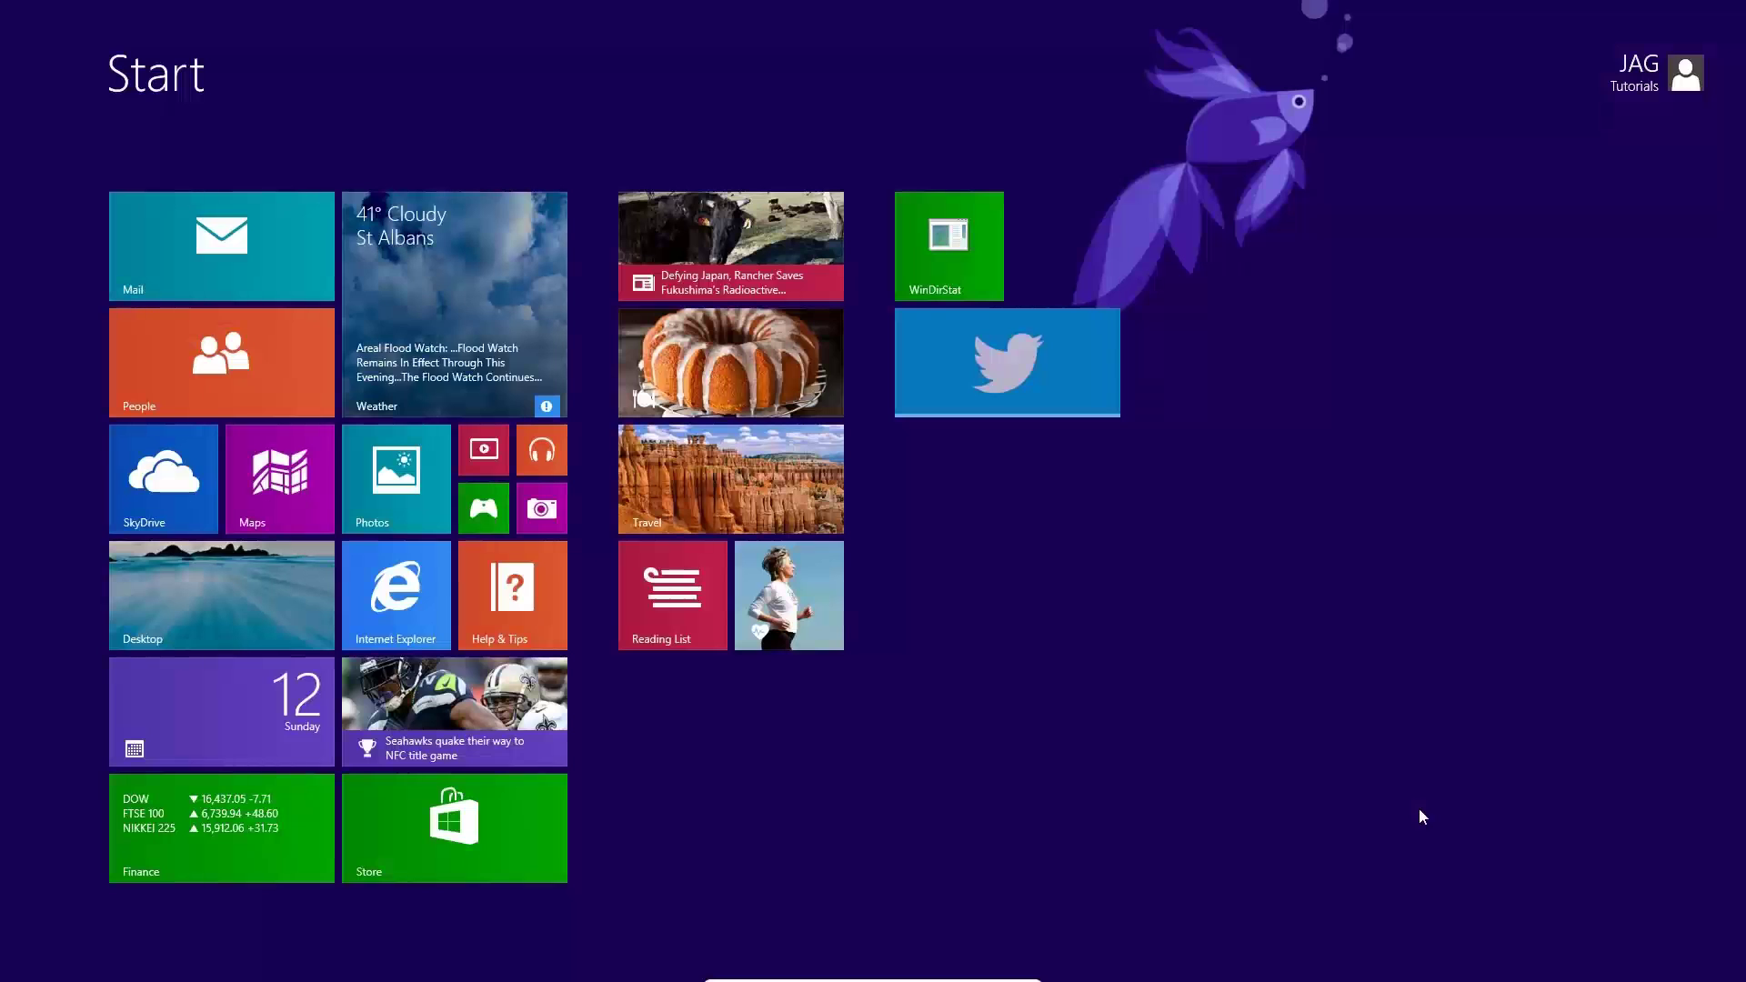